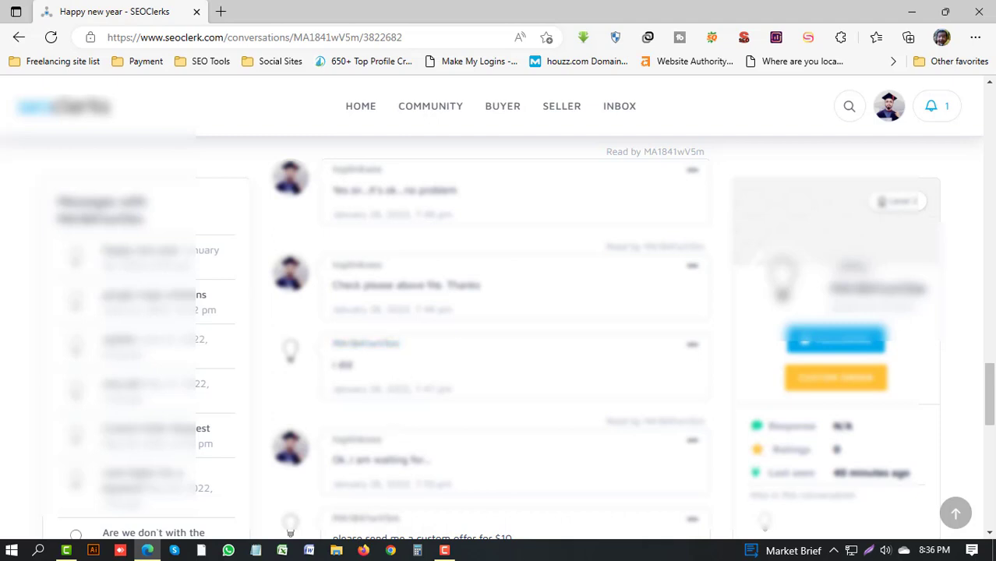
# Open the custom order form for the buyer from the conversation page
pyautogui.scroll(-2, 485, 470)
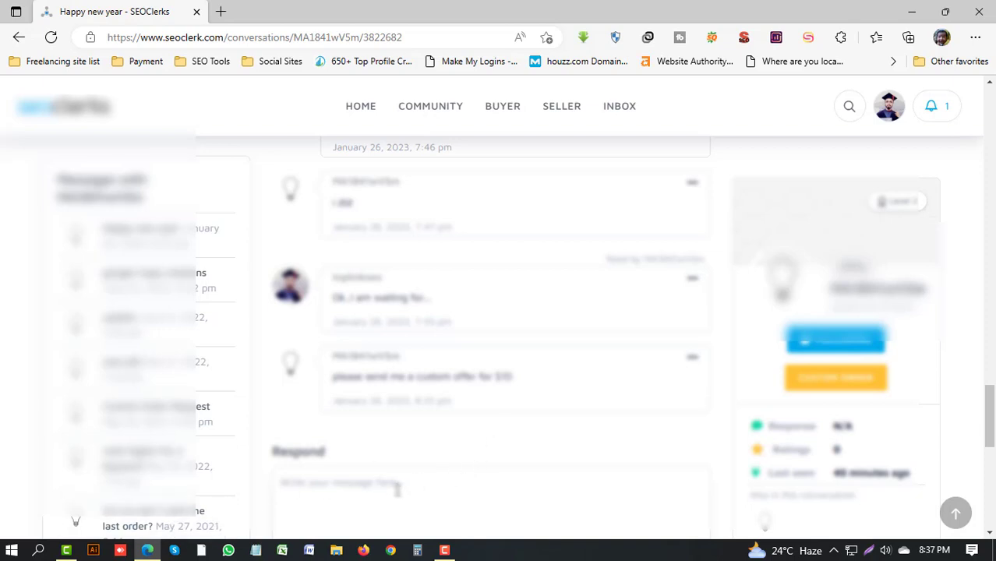
pyautogui.scroll(-2, 395, 487)
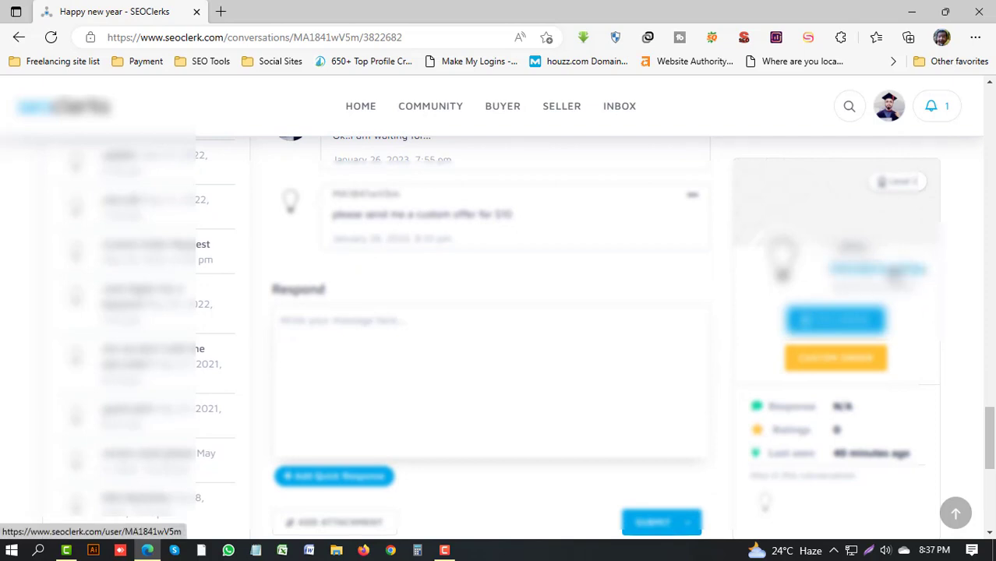
pyautogui.click(865, 366)
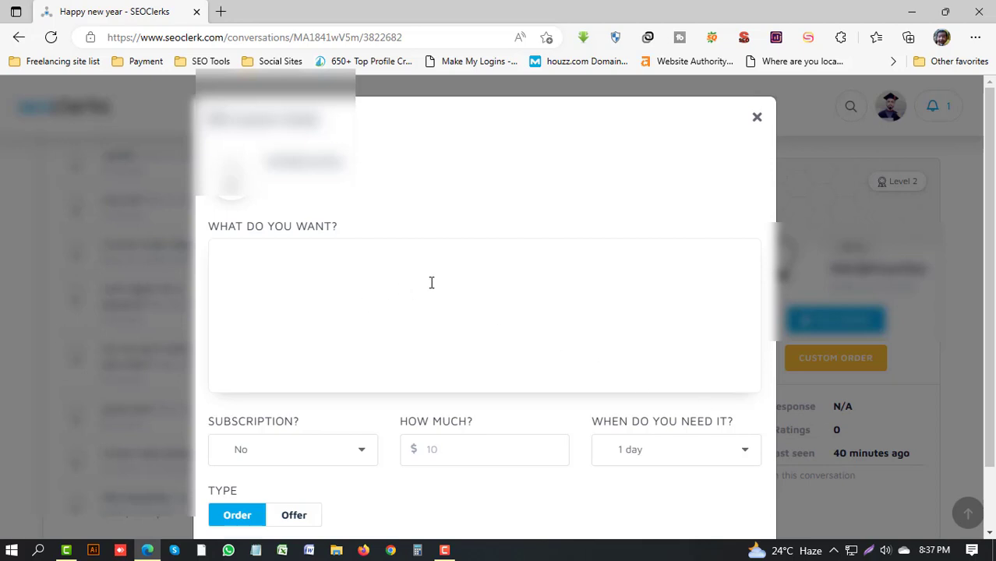
# Write "Total off page SEO backlinks" as the description in the custom order form
pyautogui.scroll(-1, 437, 284)
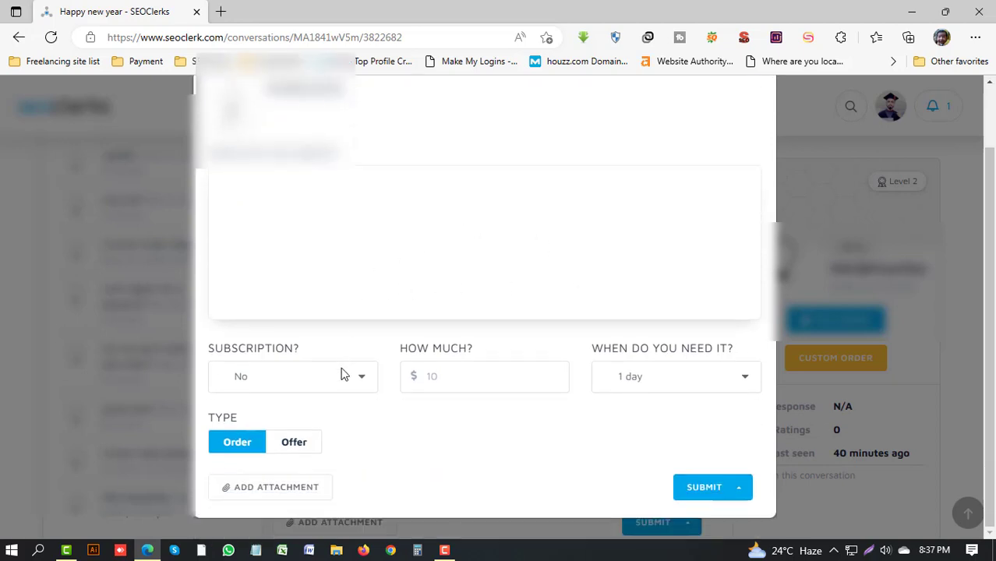
pyautogui.click(326, 221)
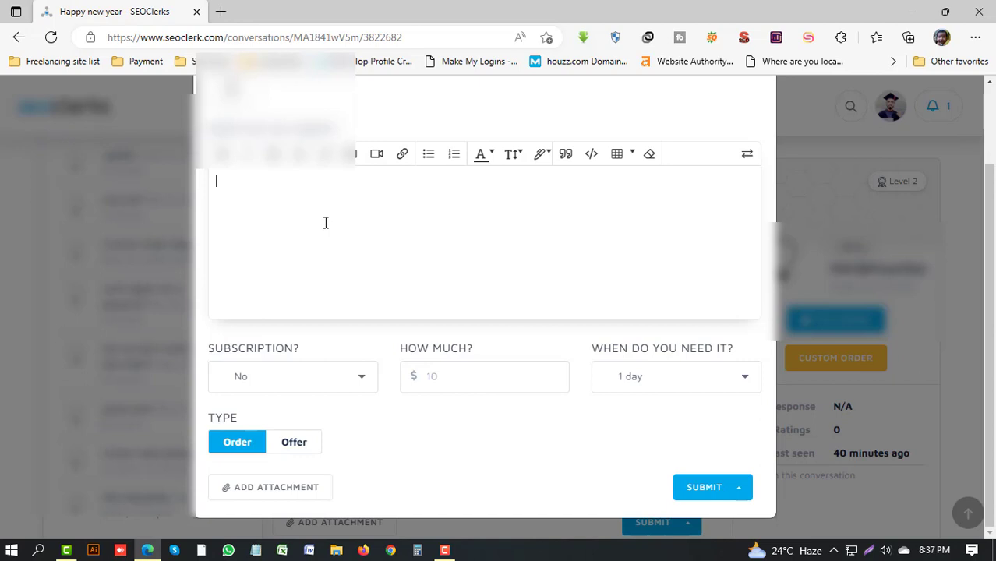
pyautogui.write('Total off page se')
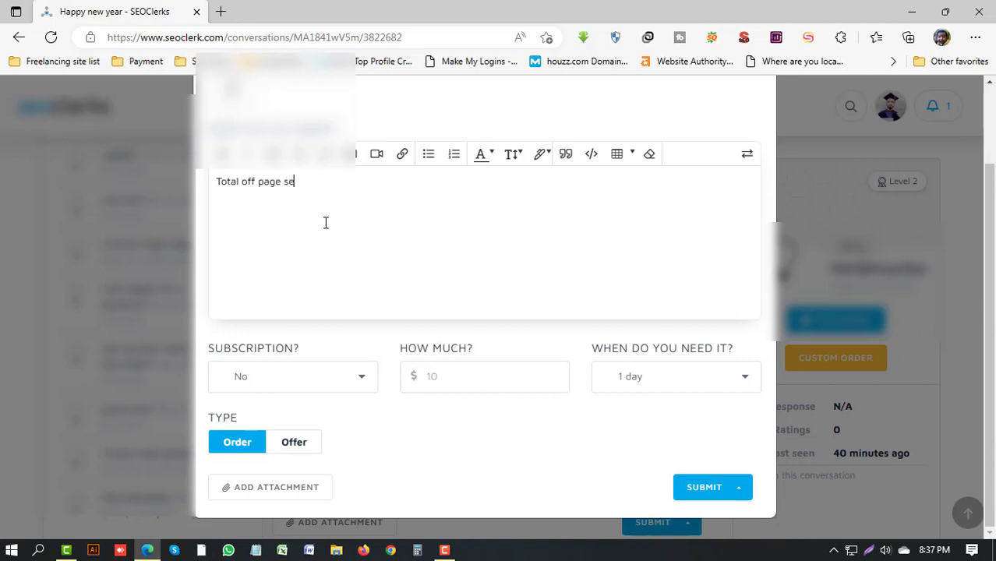
pyautogui.press('BackSpace')
pyautogui.press('BackSpace')
pyautogui.write('SEO backlo')
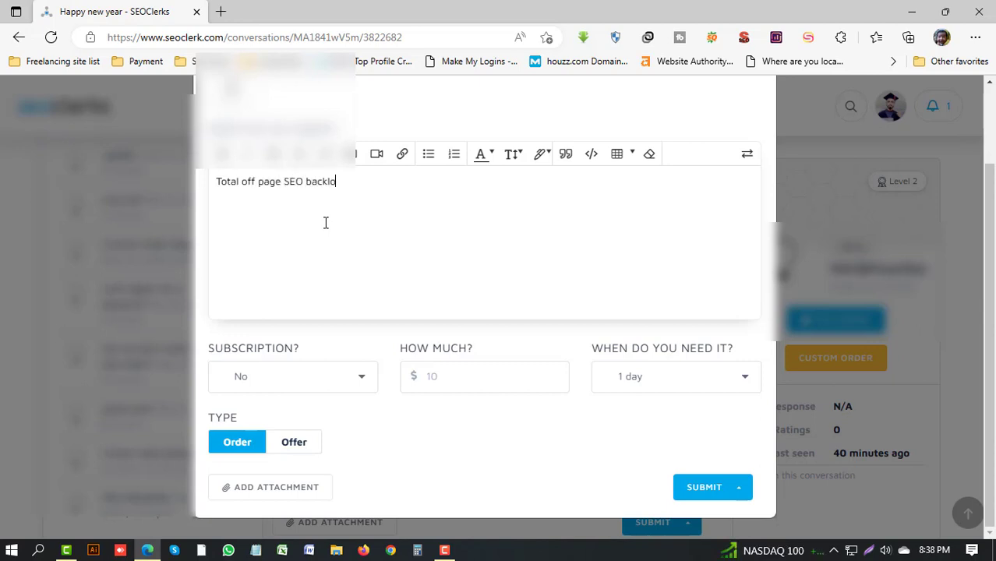
pyautogui.press('BackSpace')
pyautogui.write('inks')
pyautogui.click(283, 181)
pyautogui.write('650')
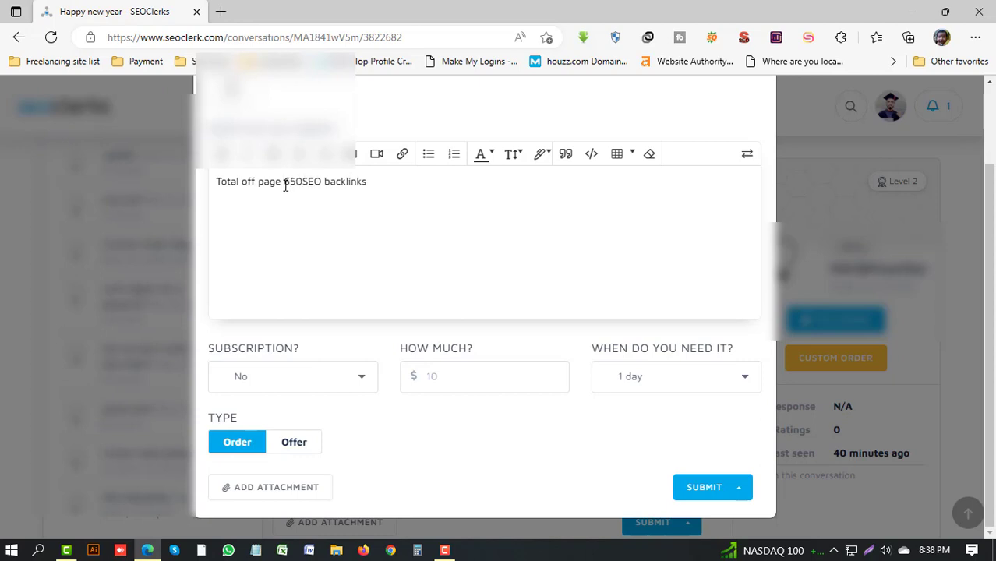
pyautogui.write(' +')
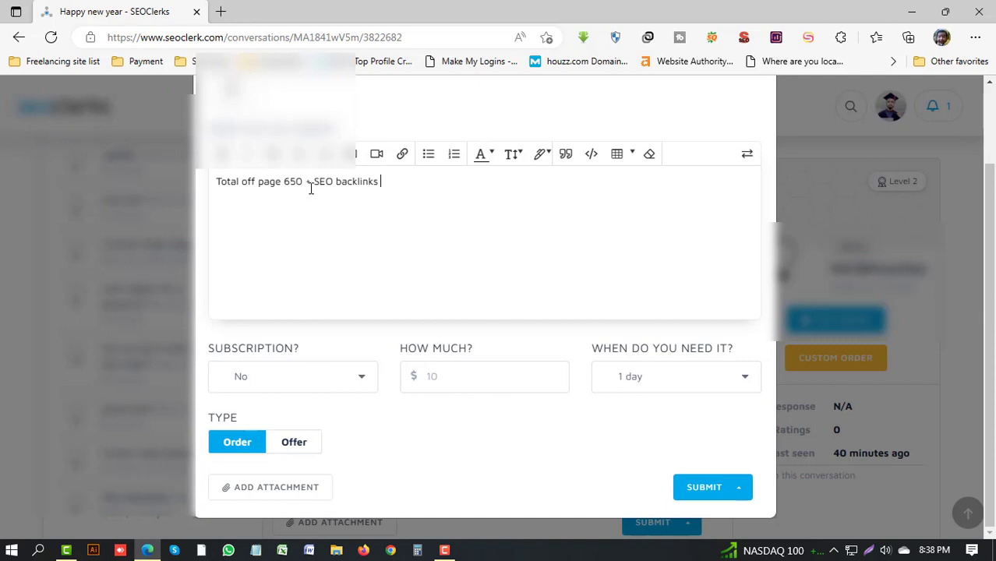
pyautogui.moveTo(304, 180); pyautogui.dragTo(286, 179)
pyautogui.press('BackSpace')
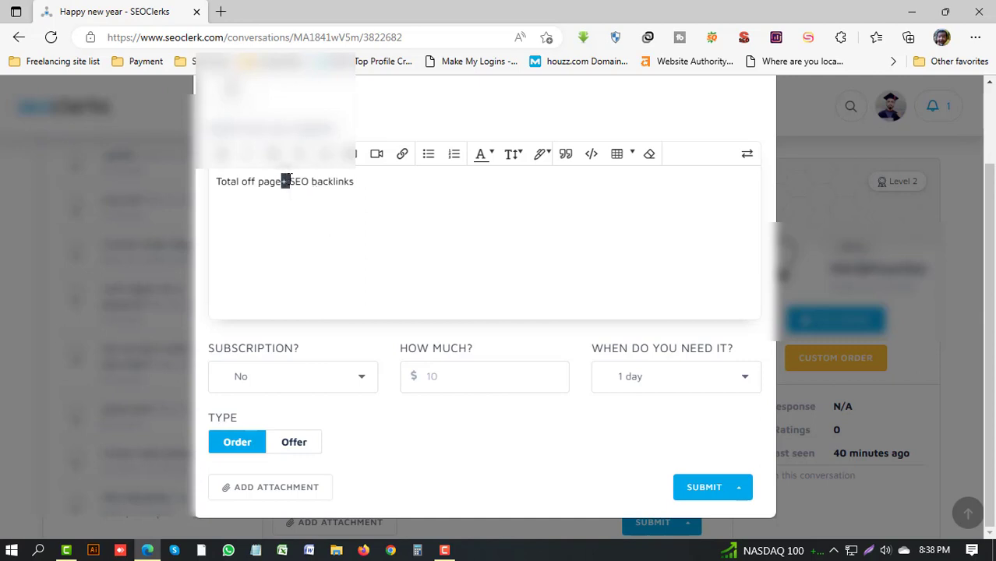
pyautogui.press('BackSpace')
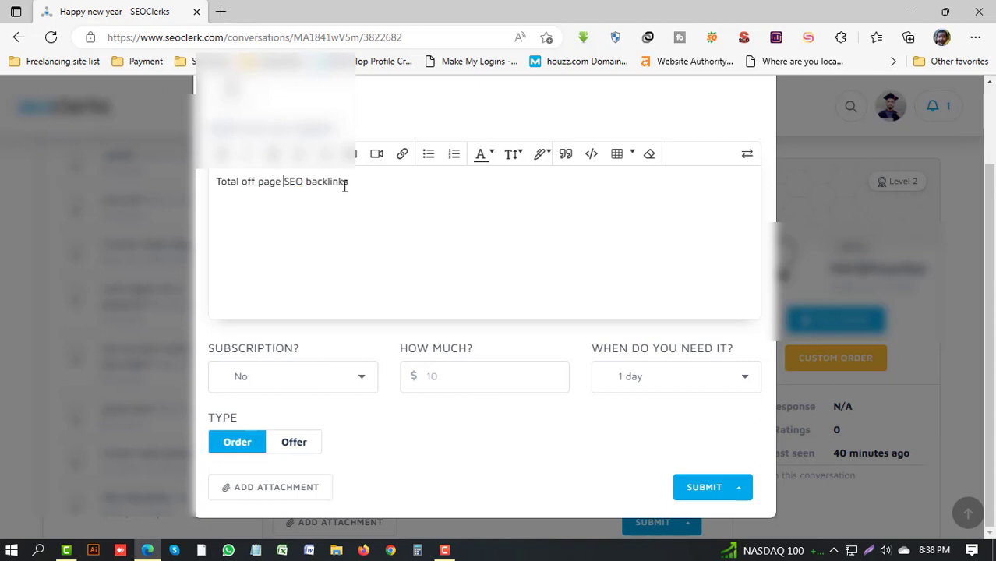
# Add "for 2 sites" and remove "Total" so the description reads "Off page SEO backlinks for 2 sites"
pyautogui.click(362, 184)
pyautogui.write('for 2 sites')
pyautogui.moveTo(243, 183); pyautogui.dragTo(216, 181)
pyautogui.press('BackSpace')
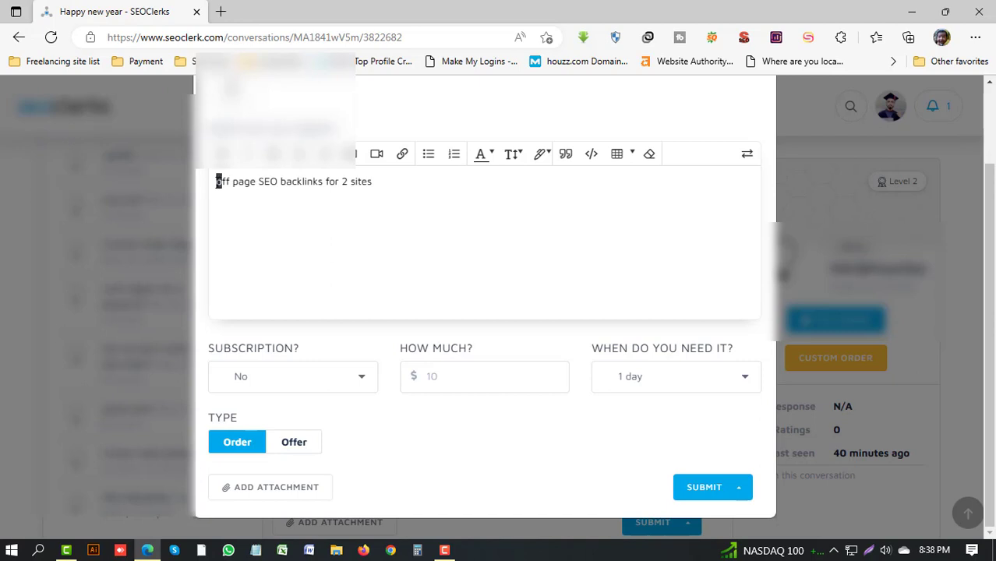
pyautogui.write('O')
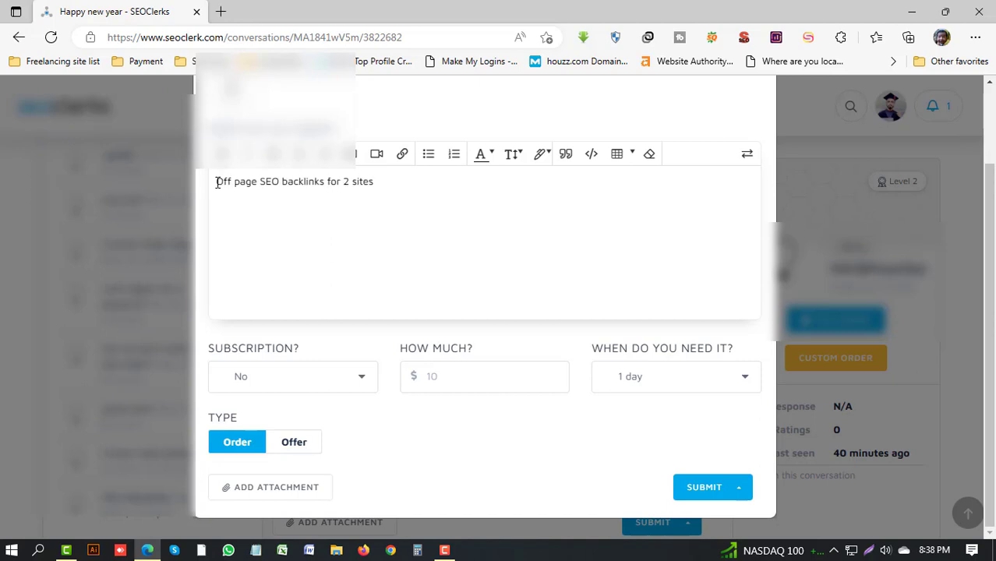
pyautogui.click(403, 182)
# Set the price in the custom order form to $10
pyautogui.click(465, 381)
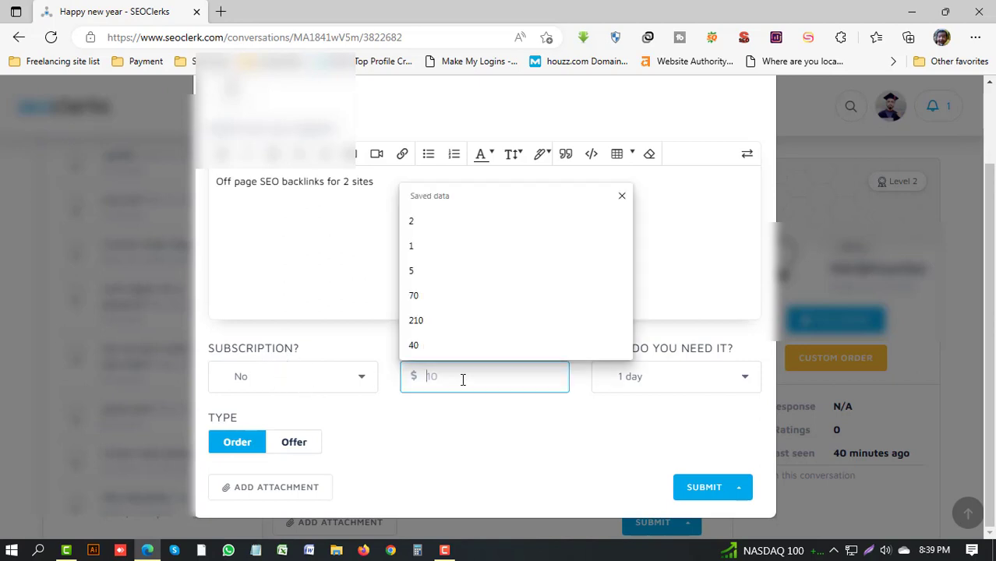
pyautogui.click(298, 272)
pyautogui.click(442, 382)
pyautogui.press('Escape')
pyautogui.write('10')
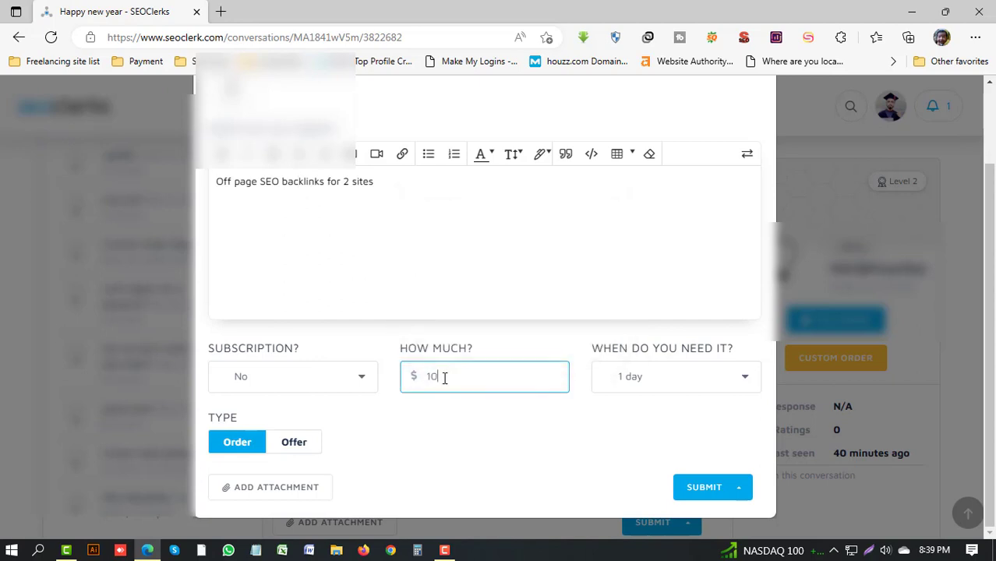
pyautogui.click(504, 355)
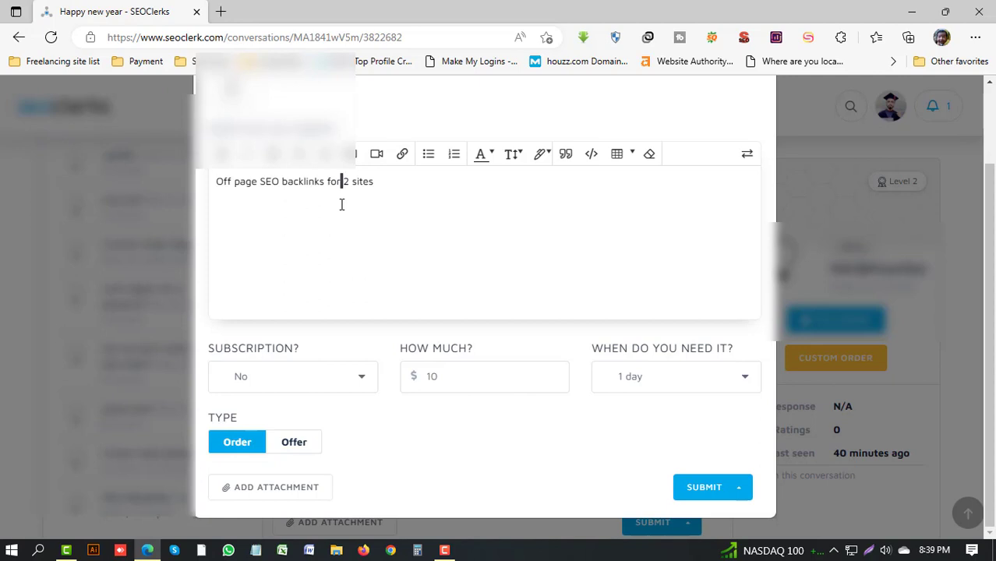
# Clear the description, change the type to Offer and re-enter "Off page SEO backlinks for 2 sites"
pyautogui.hotkey('ctrl', 'a')
pyautogui.press('BackSpace')
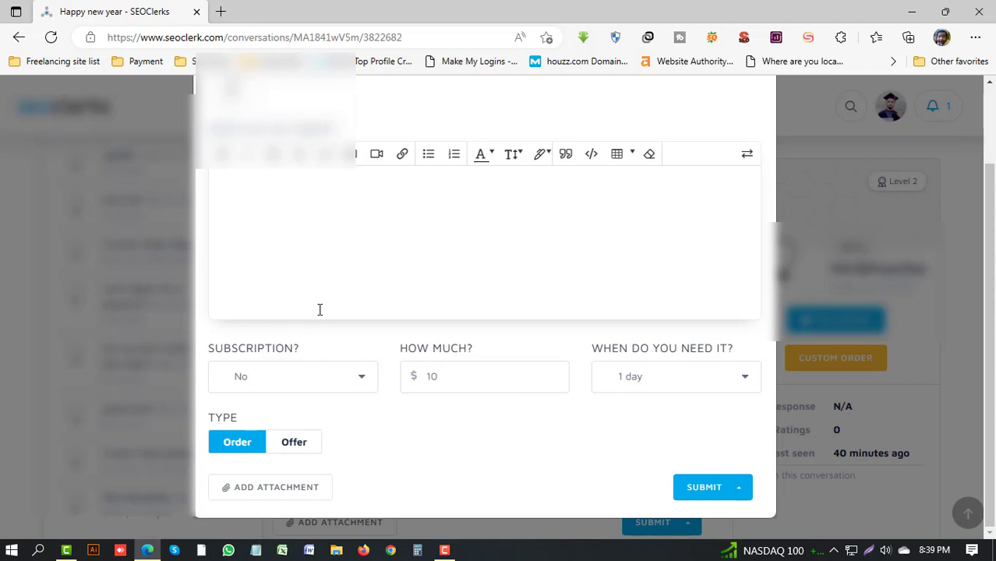
pyautogui.click(294, 449)
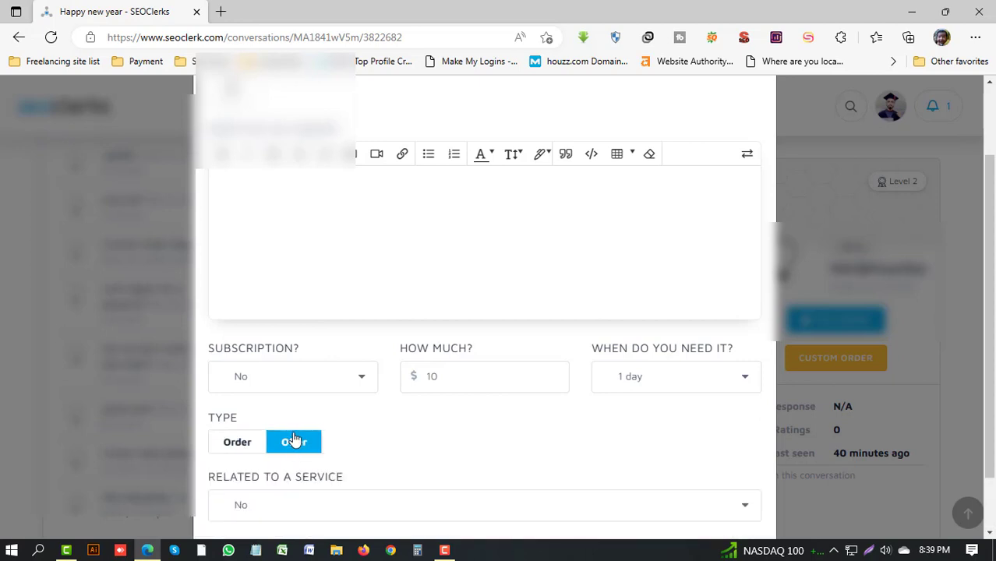
pyautogui.write('Off page SEO backlinks for 2 sites.')
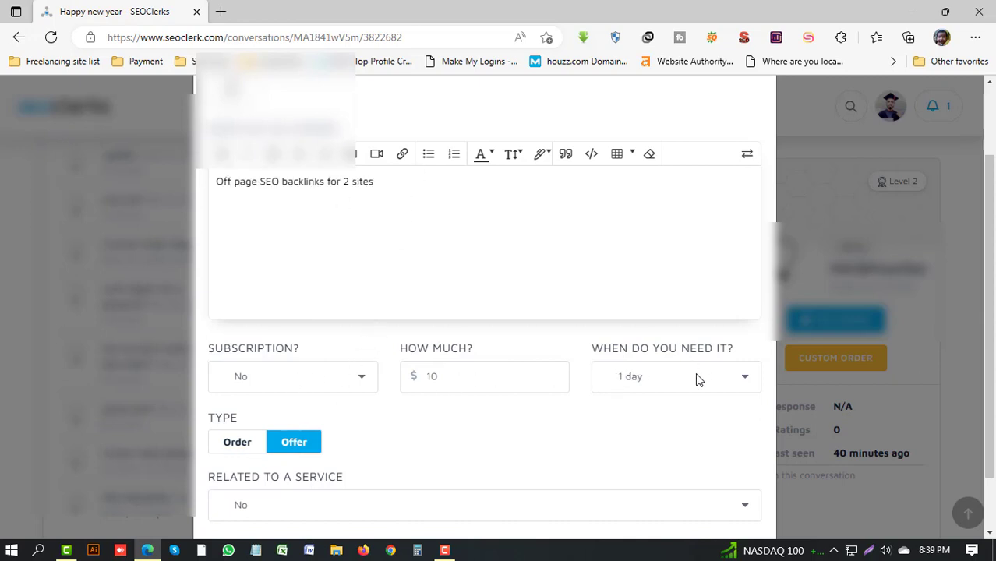
# Set the offer's delivery time to 21 days
pyautogui.scroll(-1, 695, 374)
pyautogui.click(711, 315)
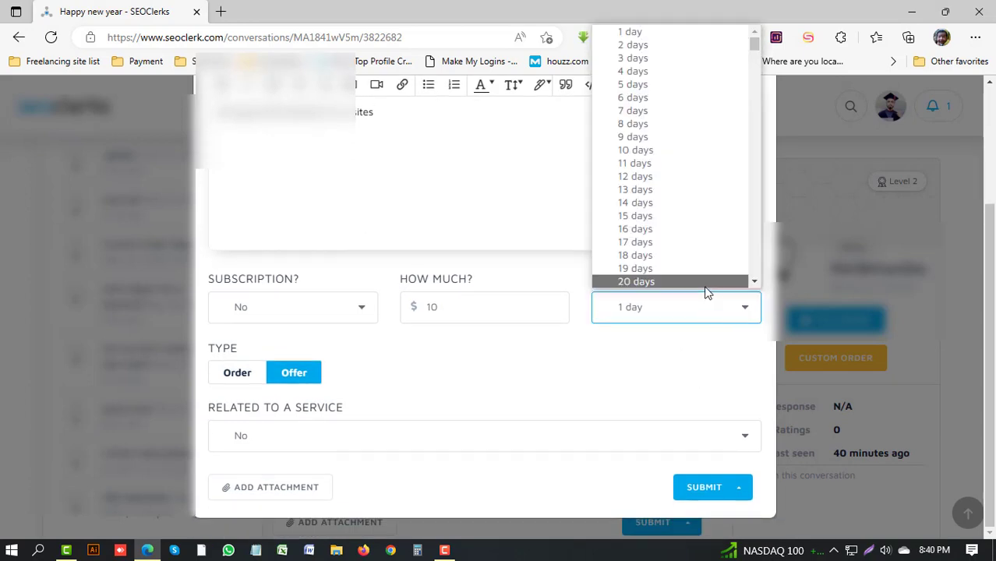
pyautogui.scroll(-2, 707, 287)
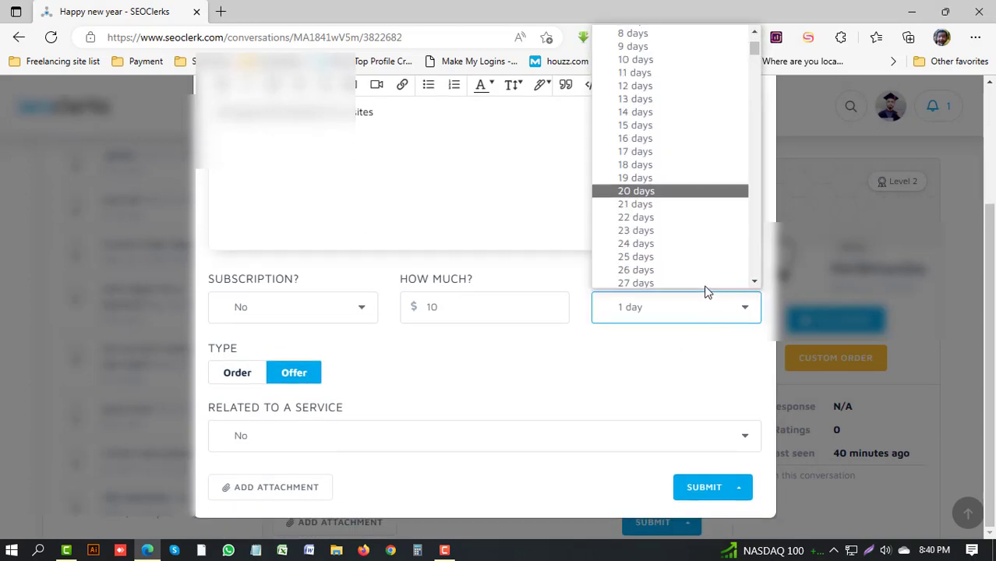
pyautogui.click(680, 203)
pyautogui.scroll(2, 679, 200)
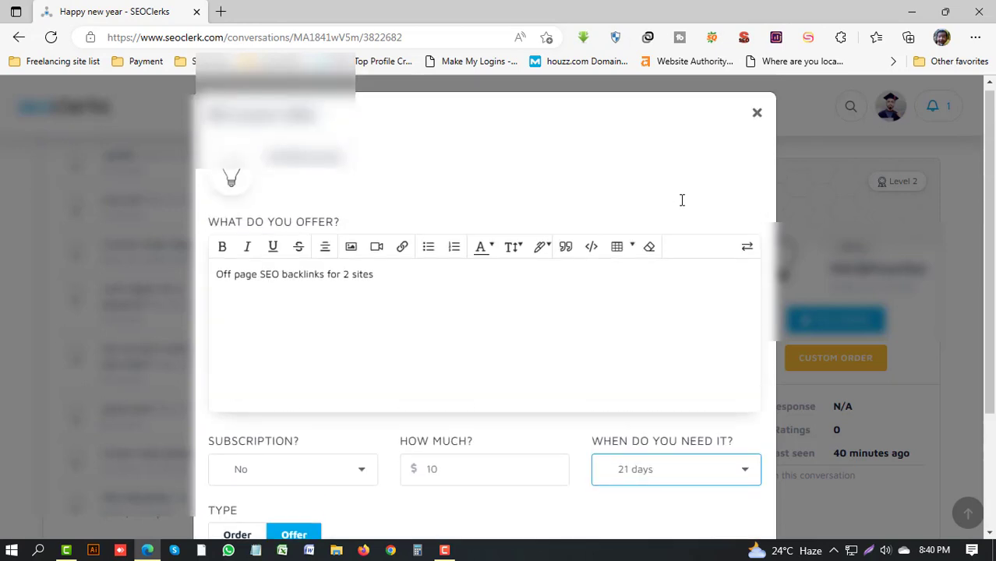
# Check the related service choices, leave the offer at No, and try to submit it
pyautogui.scroll(-2, 593, 258)
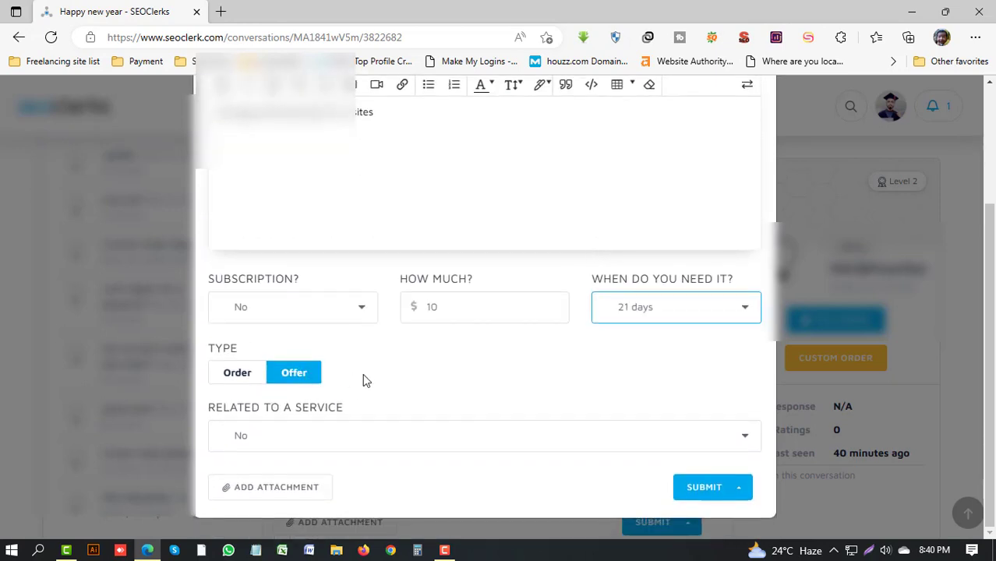
pyautogui.click(351, 447)
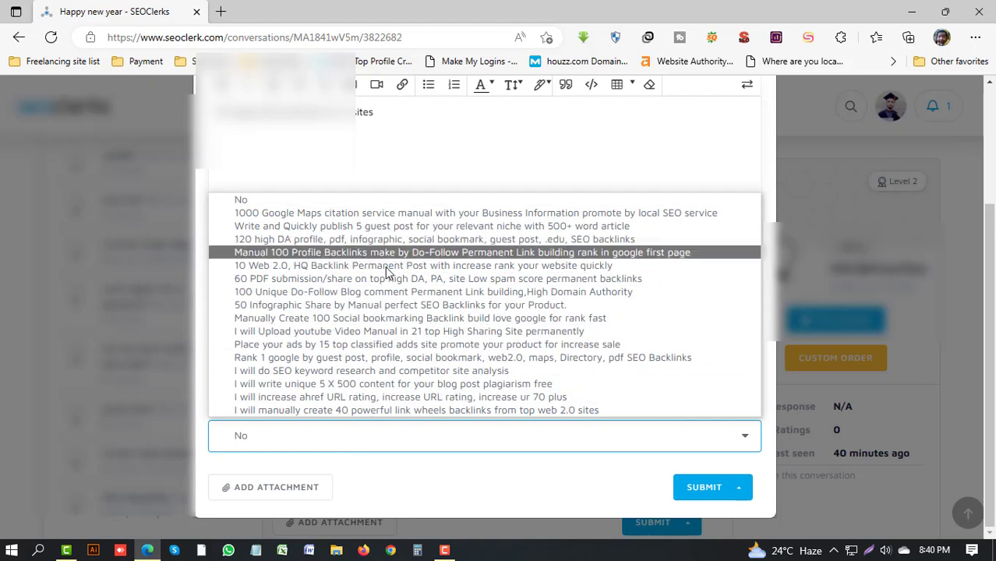
pyautogui.click(433, 154)
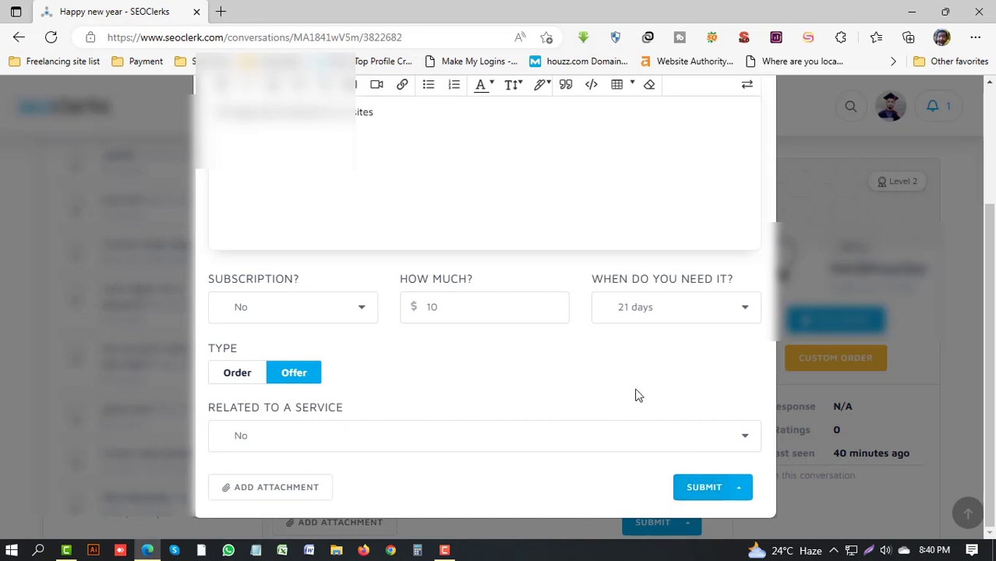
pyautogui.click(698, 488)
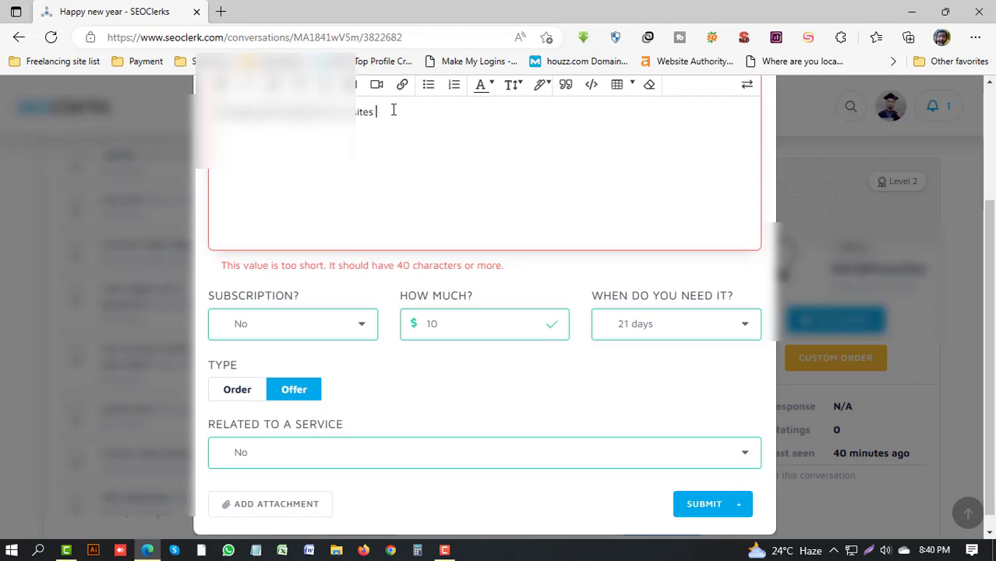
# Extend the description with ". Please accept this. thanks" and submit the custom offer
pyautogui.write('. Please')
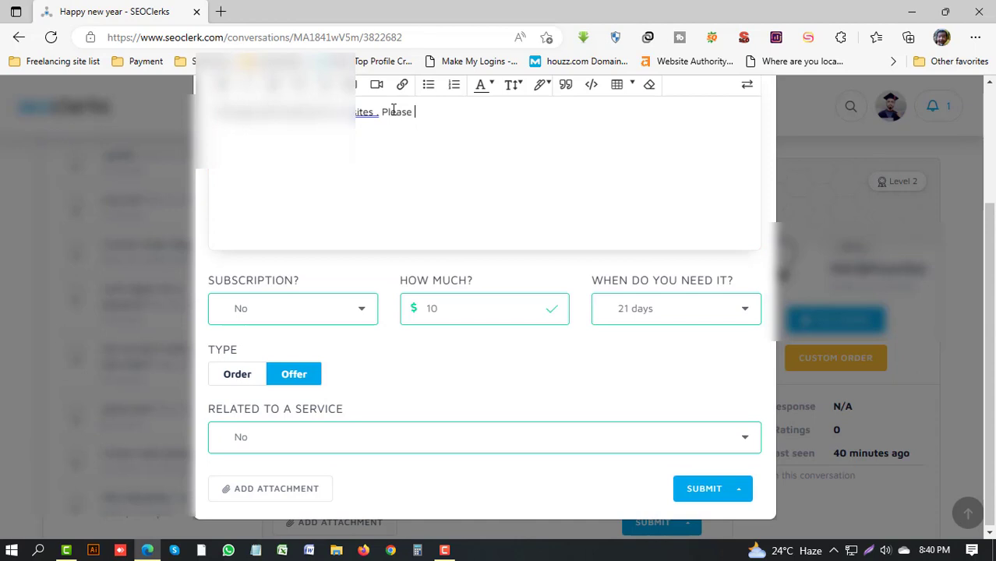
pyautogui.write(' accept y')
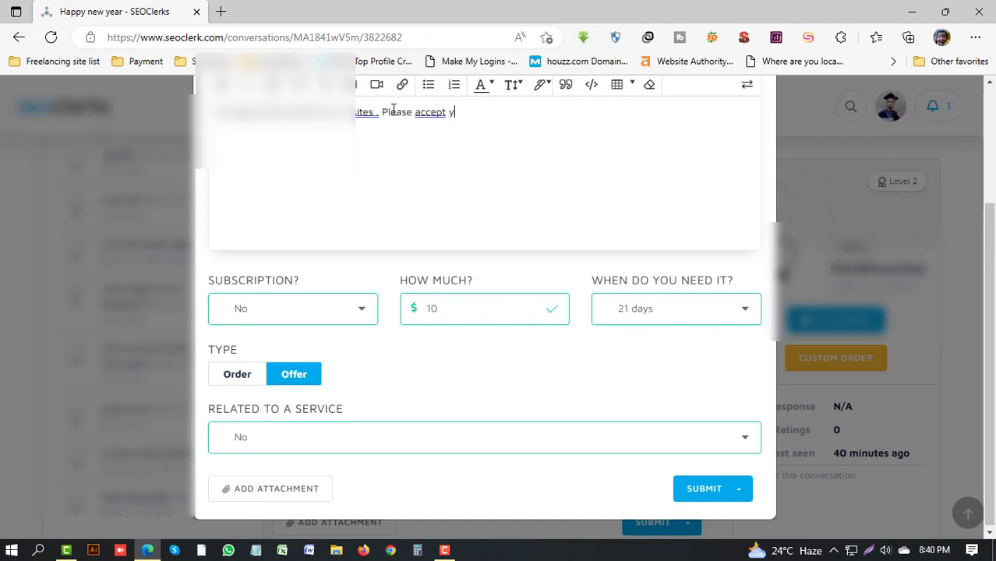
pyautogui.press('BackSpace')
pyautogui.press('BackSpace')
pyautogui.press('BackSpace')
pyautogui.write('pt this. thanks')
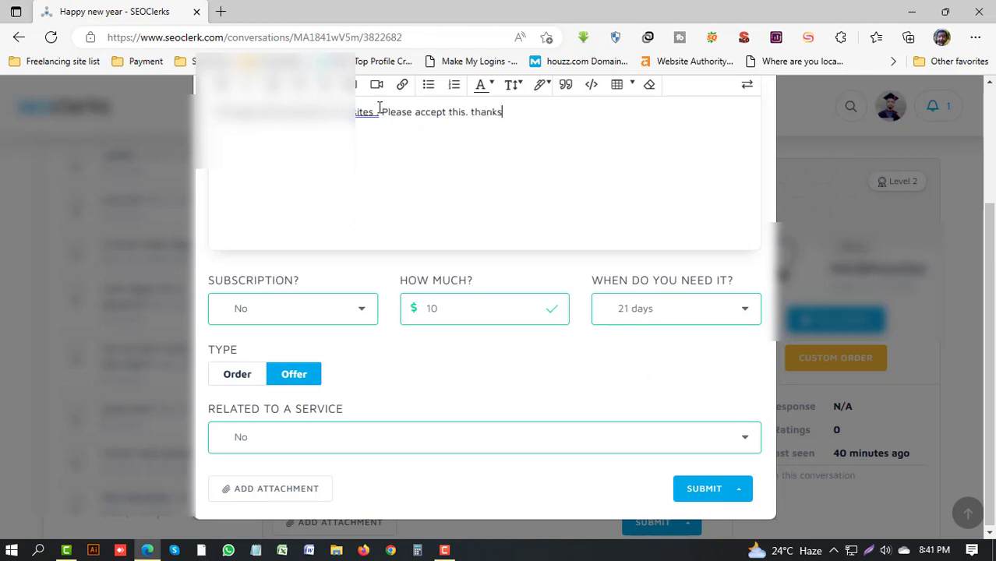
pyautogui.click(702, 490)
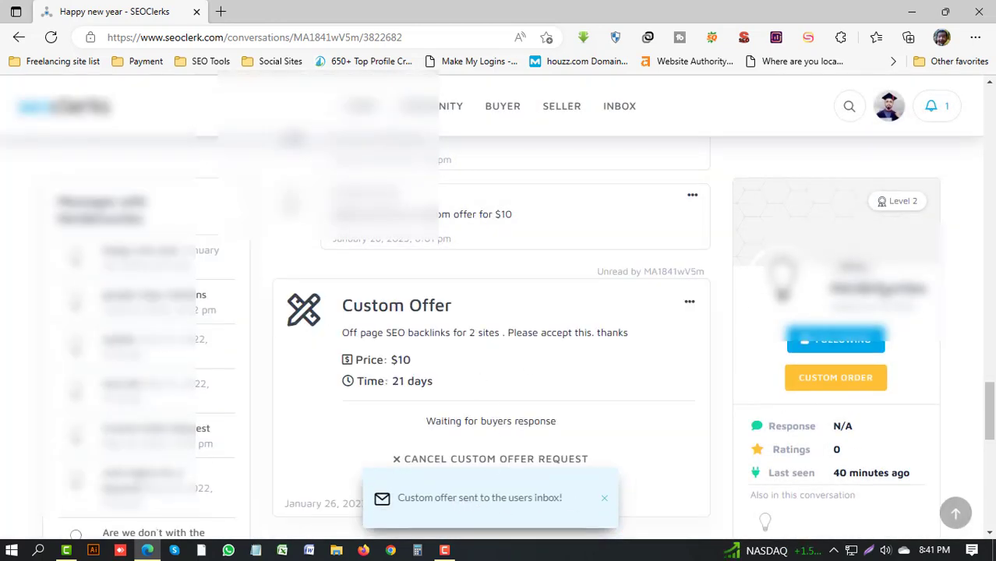
# Cancel the custom offer just sent to the buyer
pyautogui.scroll(-1, 456, 274)
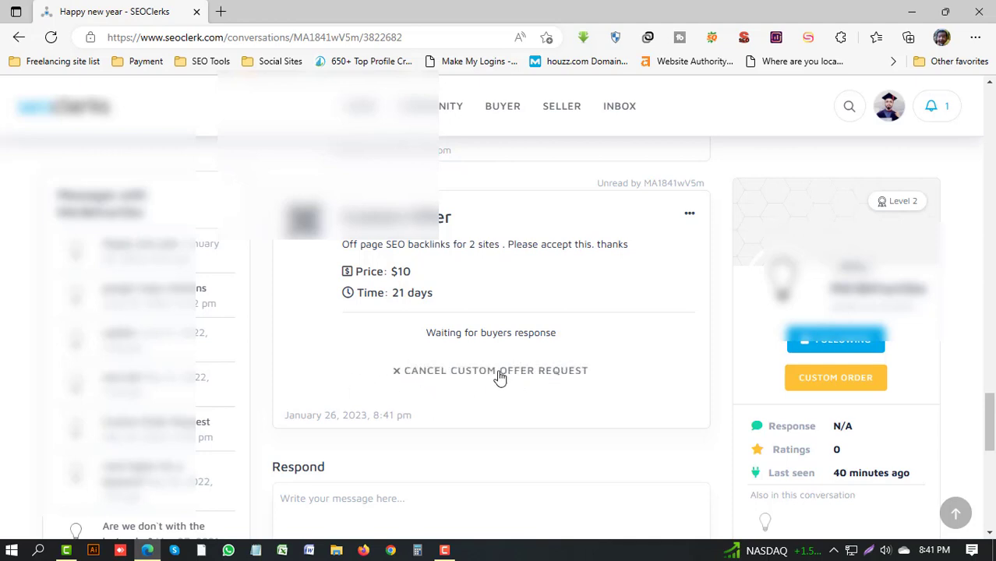
pyautogui.click(497, 381)
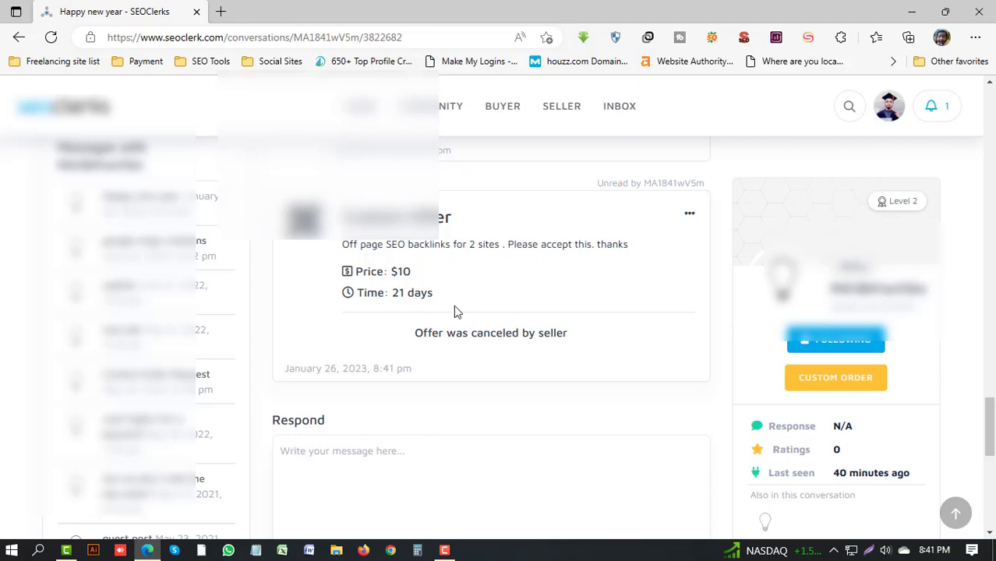
pyautogui.moveTo(627, 250); pyautogui.dragTo(343, 248)
pyautogui.click(460, 329)
# Open a new custom order form for the same buyer and set its price to $10
pyautogui.scroll(-3, 356, 414)
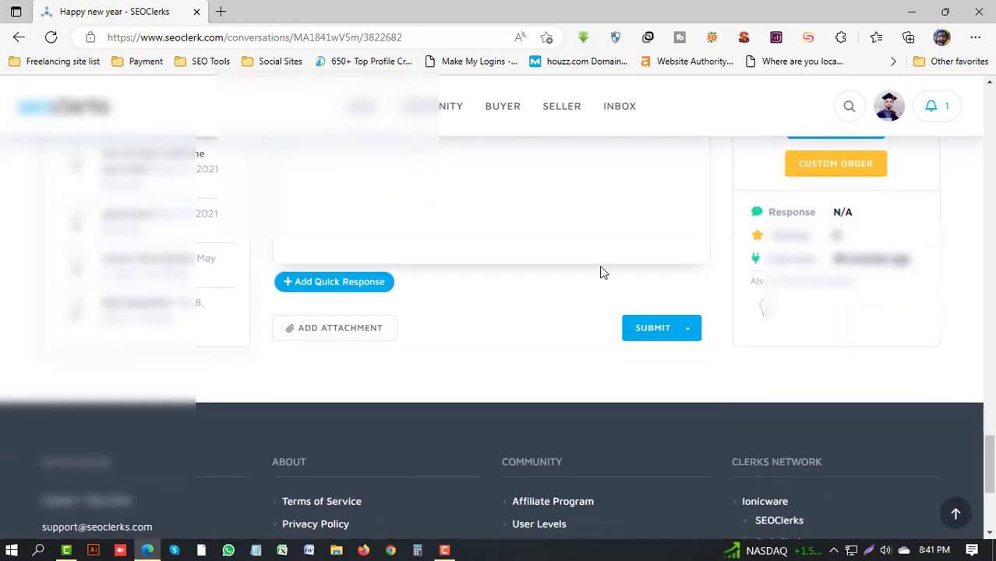
pyautogui.click(845, 178)
pyautogui.click(489, 454)
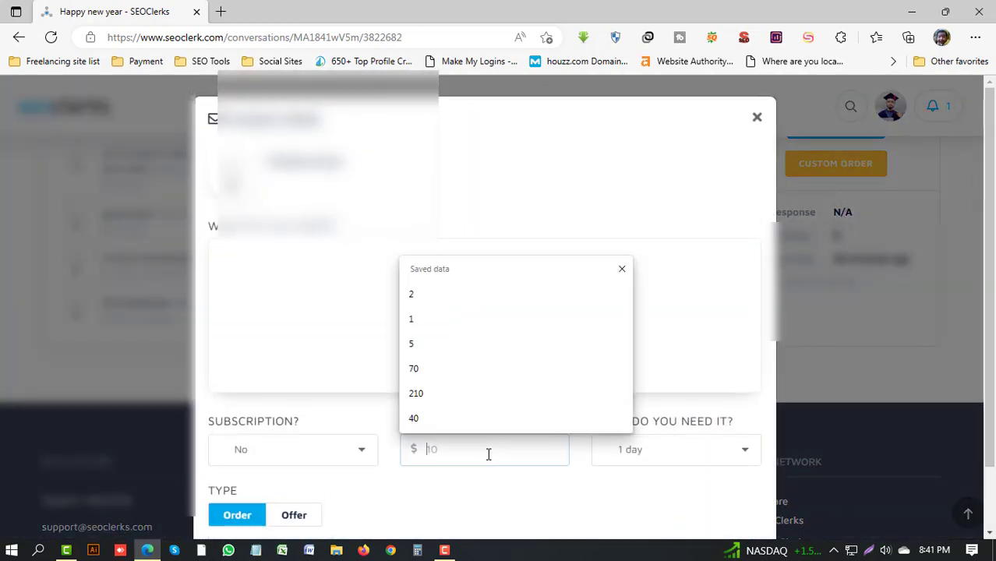
pyautogui.write('10')
pyautogui.press('Tab')
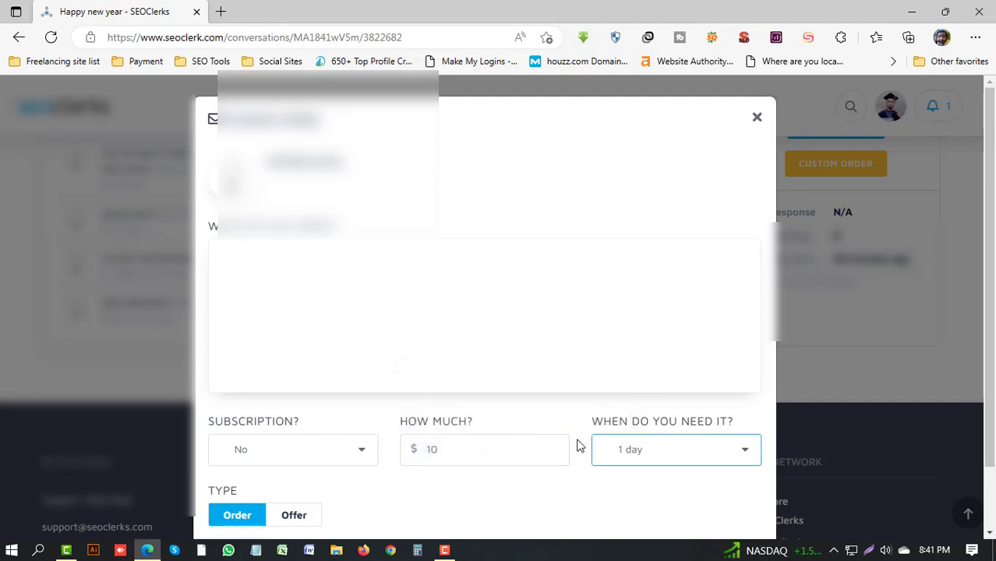
# Set the delivery time to 21 days and fill the description with "Off page SEO backlinks for 2 sites . Please accept this. thanks"
pyautogui.click(623, 461)
pyautogui.scroll(-1, 634, 429)
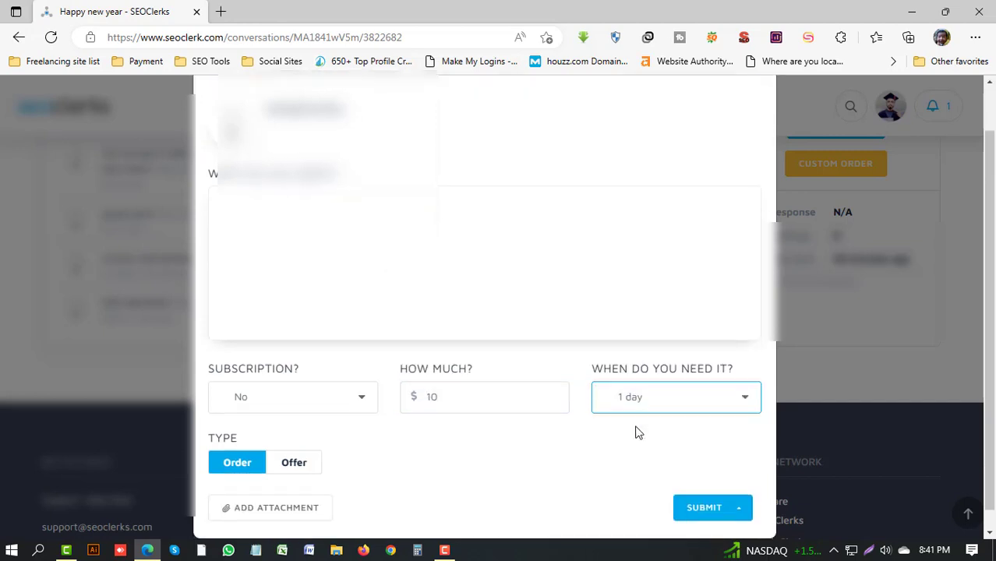
pyautogui.click(638, 375)
pyautogui.scroll(-2, 656, 353)
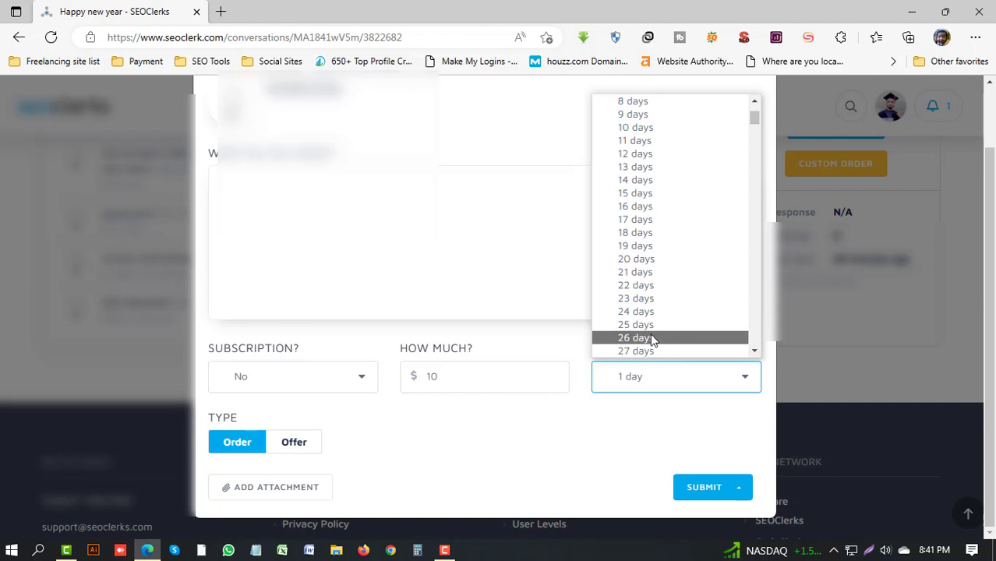
pyautogui.click(642, 272)
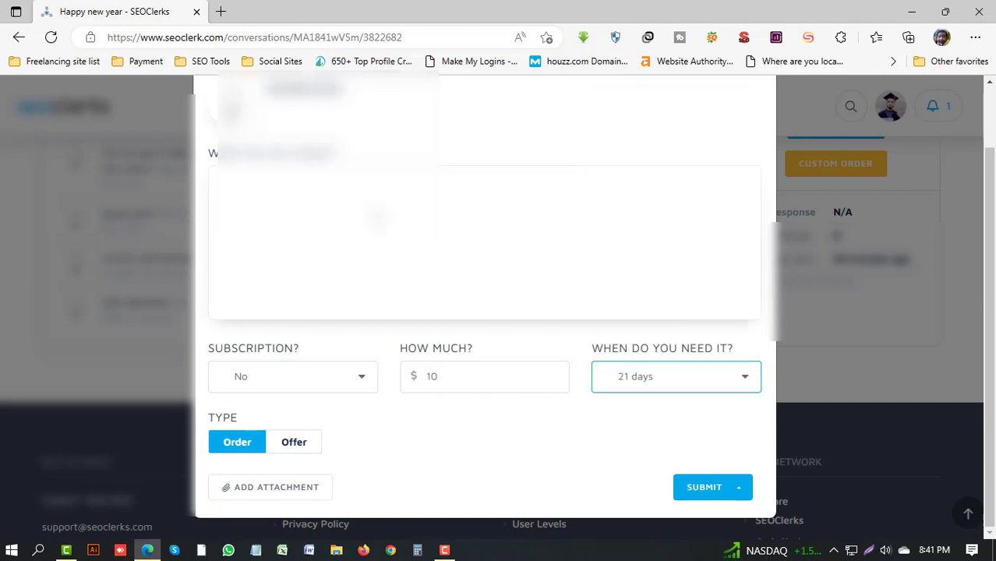
pyautogui.click(355, 212)
pyautogui.hotkey('ctrl', 'v')
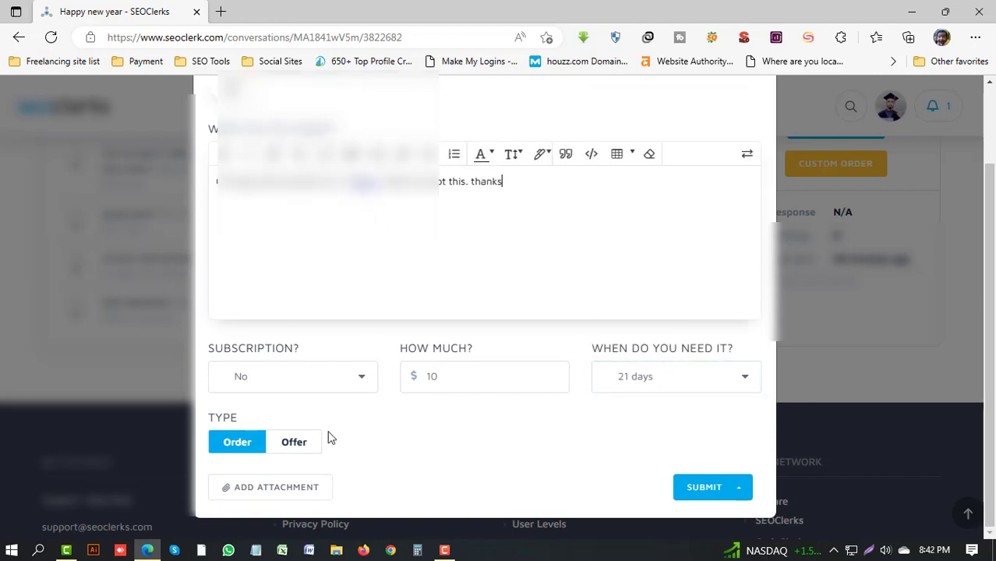
# Change the type to Offer, leave the related service at No, and submit the custom offer to the buyer
pyautogui.click(293, 451)
pyautogui.scroll(-1, 351, 427)
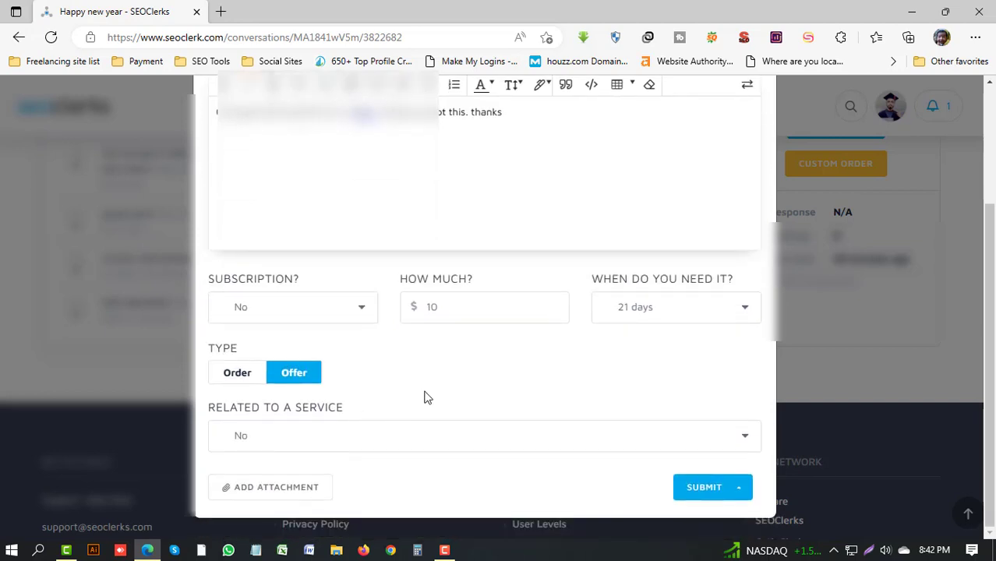
pyautogui.click(681, 486)
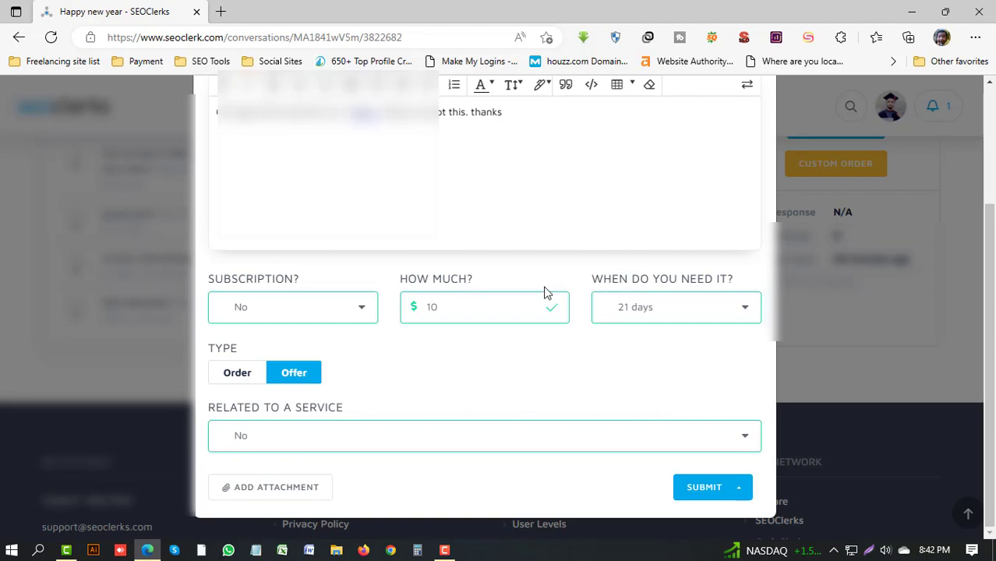
pyautogui.scroll(2, 568, 314)
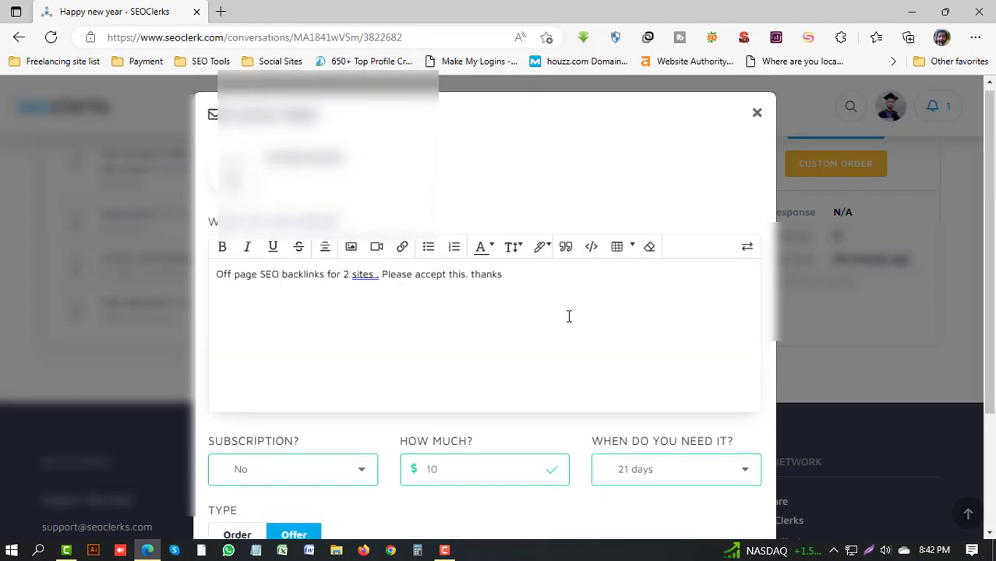
pyautogui.scroll(-2, 569, 314)
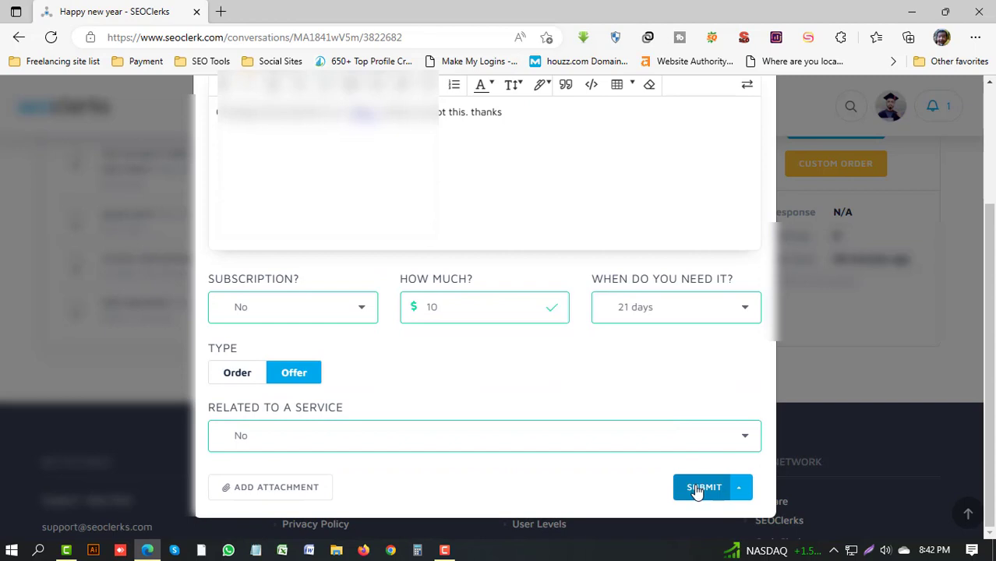
pyautogui.click(697, 490)
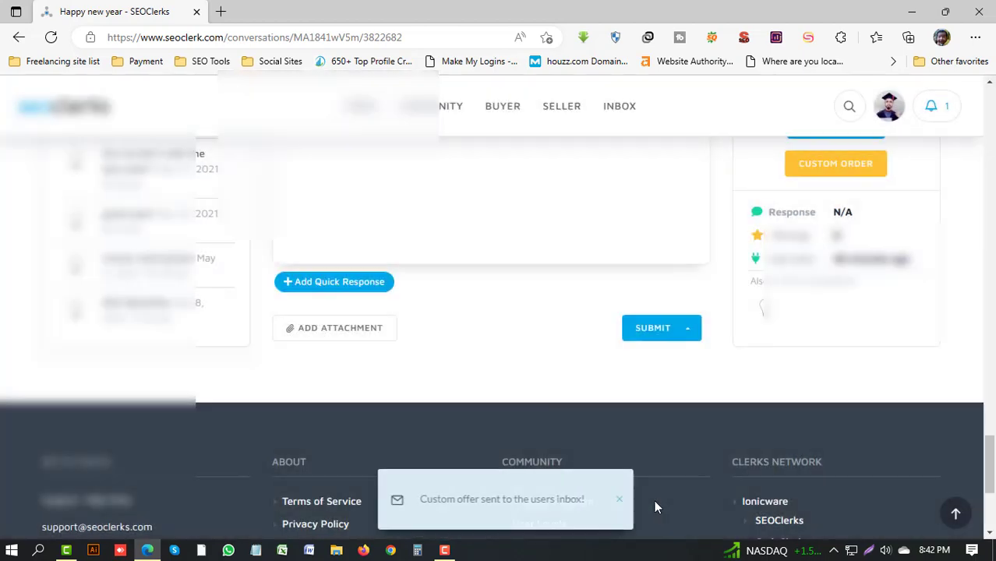
# Review the newly sent custom offer and the earlier canceled one in the conversation
pyautogui.scroll(2, 413, 321)
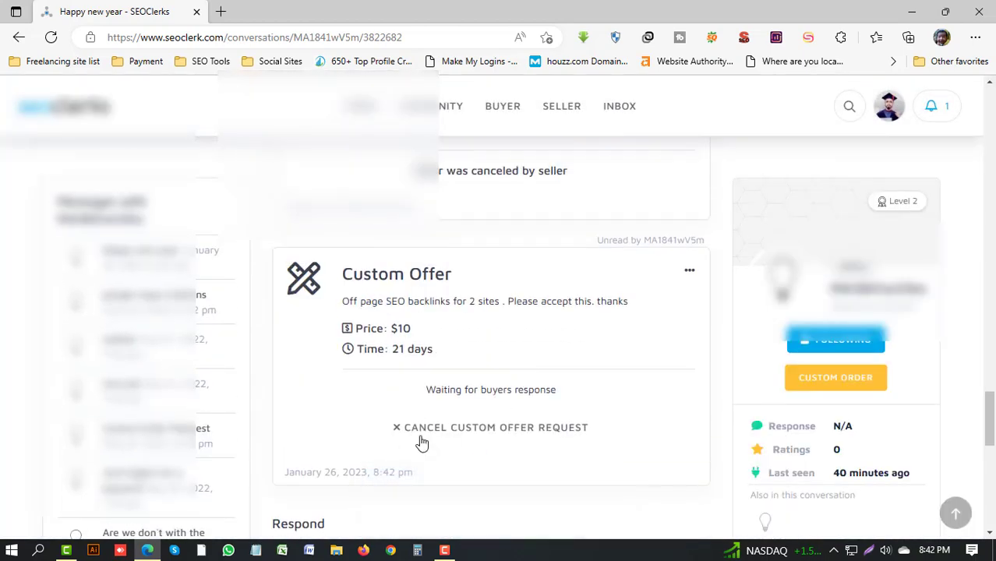
pyautogui.scroll(2, 494, 327)
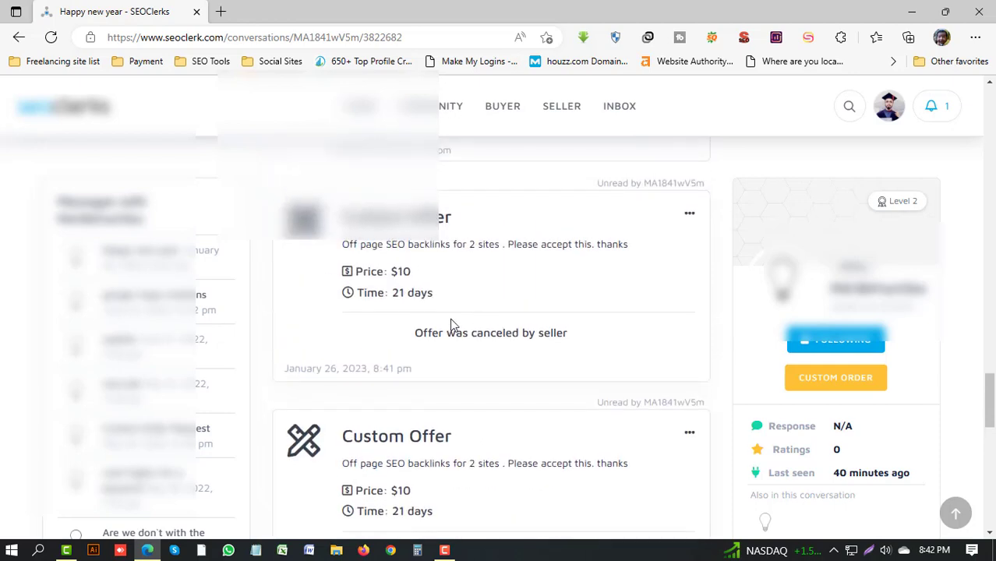
pyautogui.scroll(-2, 491, 348)
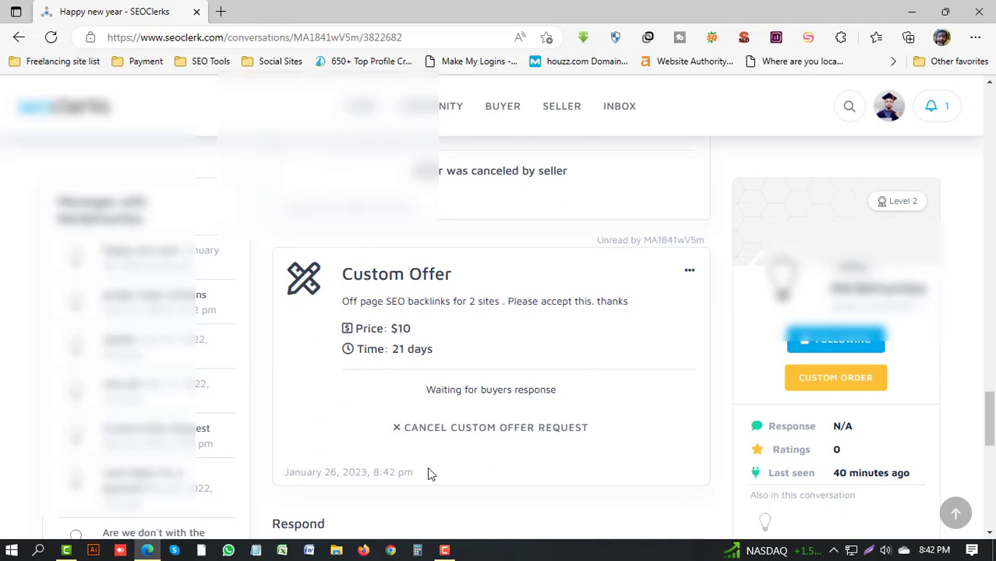
pyautogui.scroll(-2, 427, 467)
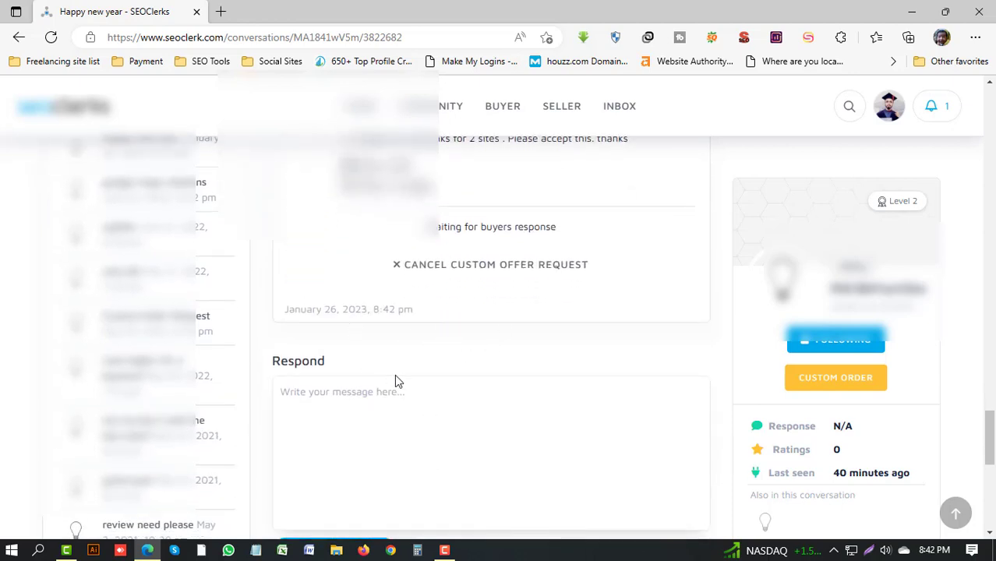
pyautogui.scroll(-2, 395, 378)
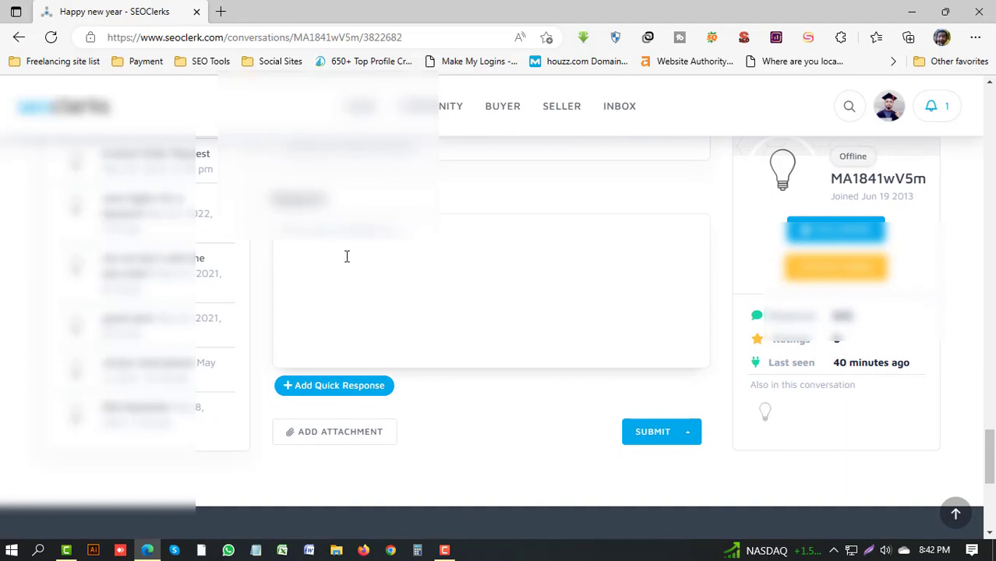
pyautogui.scroll(2, 475, 274)
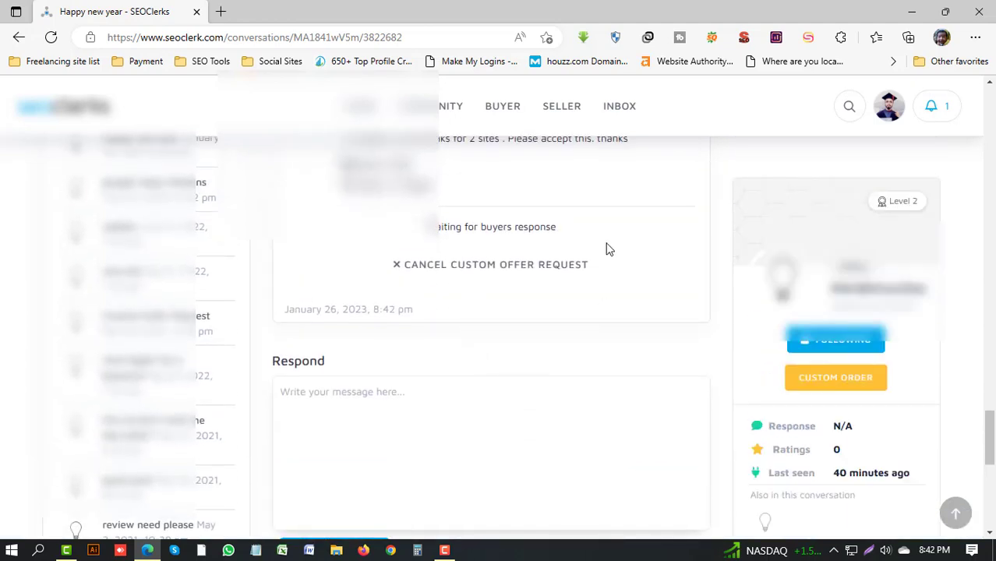
# Open the seller's Manage Sales page and look through the list of orders
pyautogui.moveTo(561, 109)
pyautogui.moveTo(572, 175)
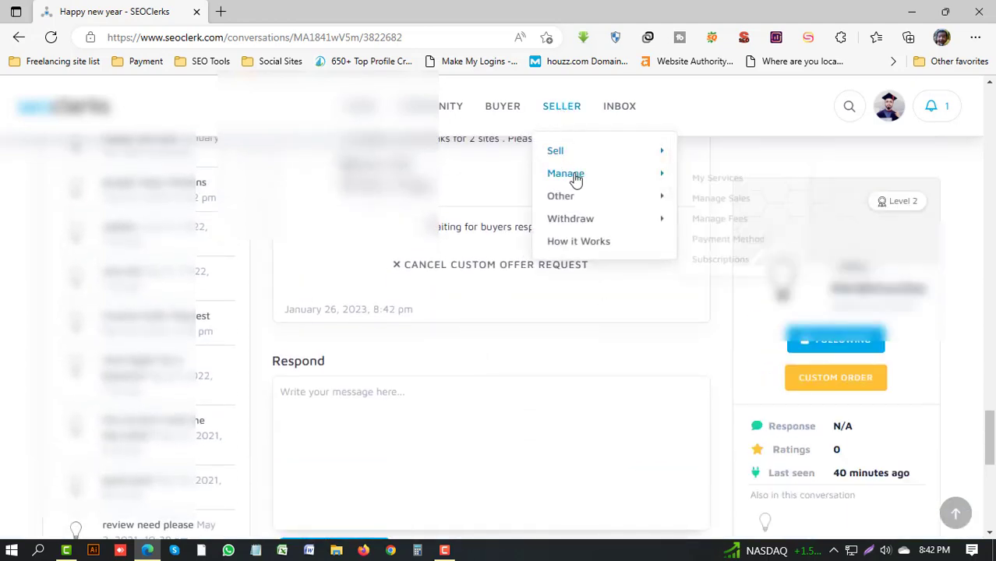
pyautogui.click(715, 195)
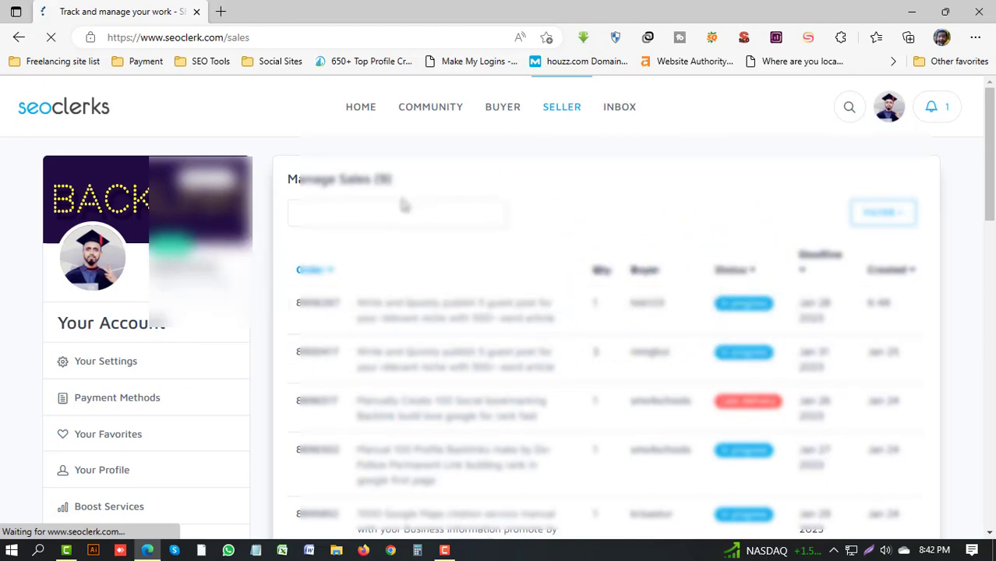
pyautogui.scroll(-2, 407, 207)
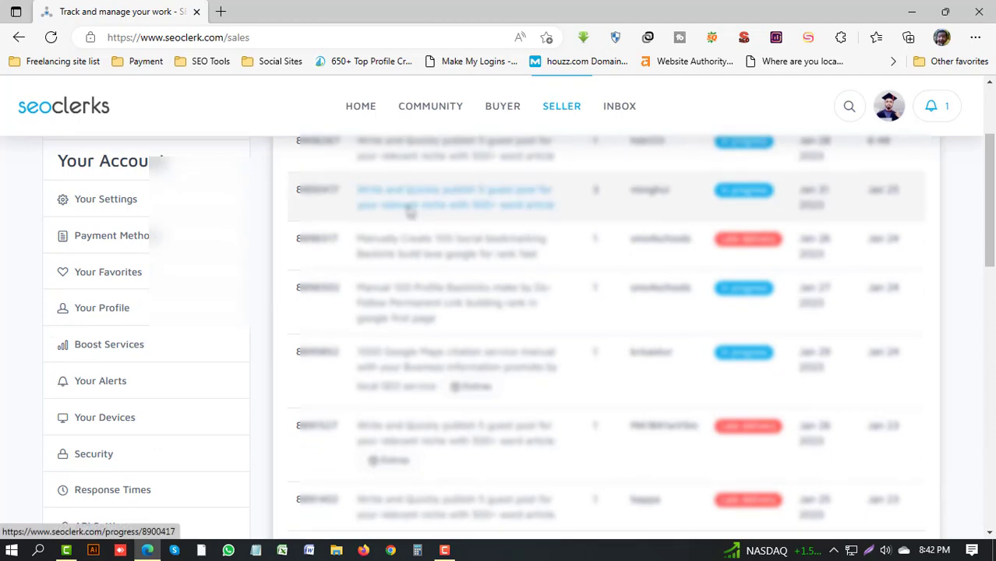
pyautogui.scroll(-2, 409, 212)
pyautogui.scroll(4, 409, 212)
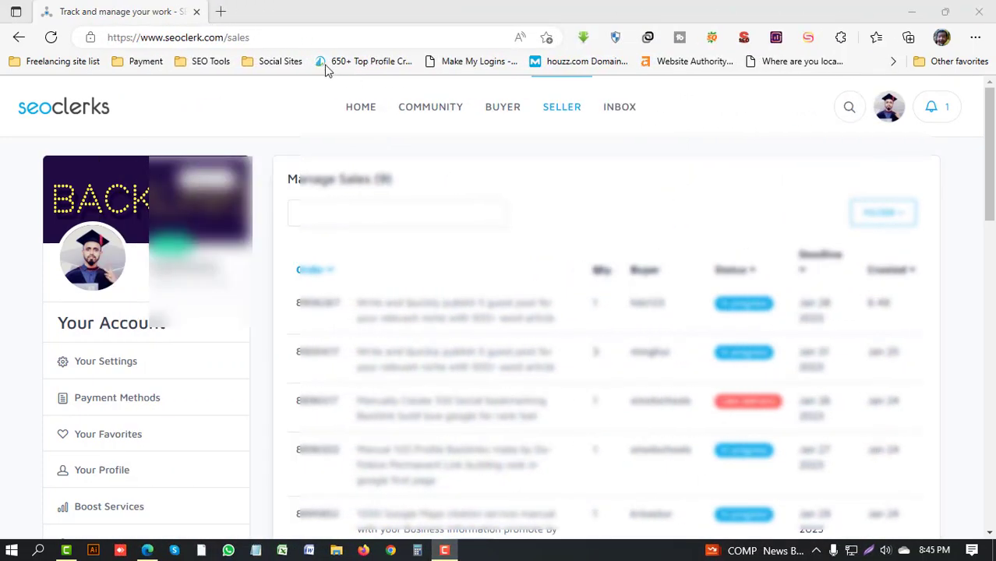
# Open Fiverr in a new browser tab and switch the account to selling
pyautogui.click(222, 12)
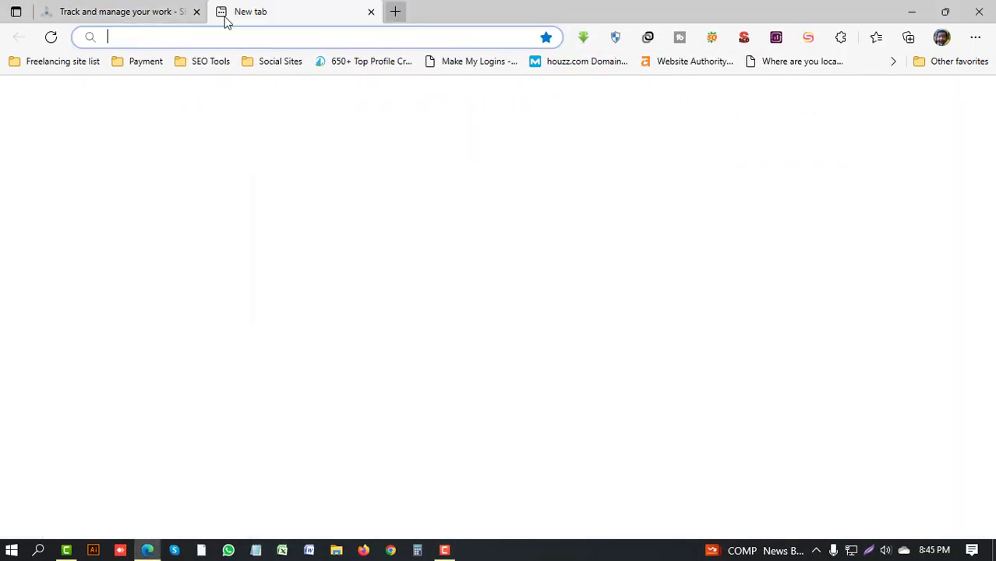
pyautogui.write('fiver')
pyautogui.press('Return')
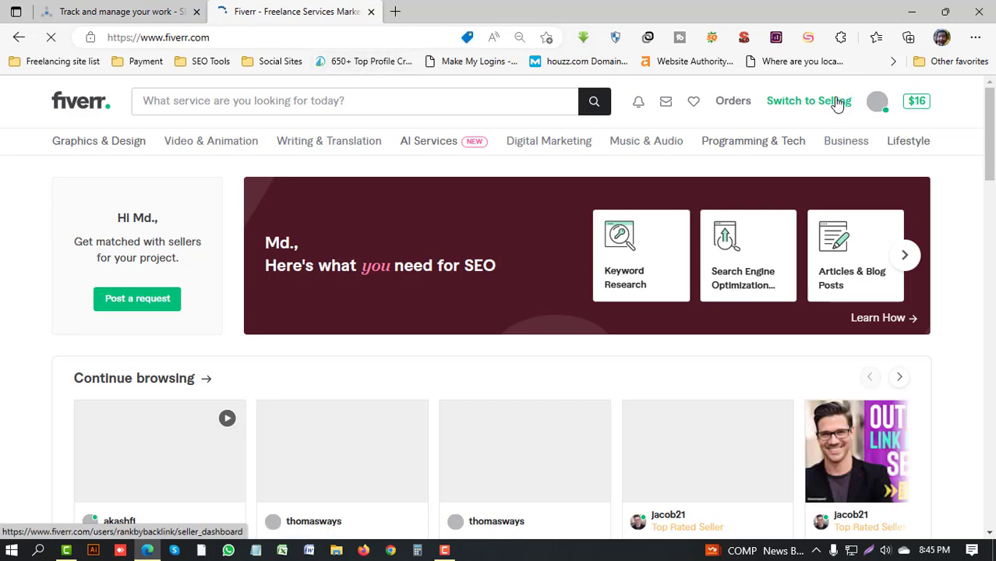
pyautogui.click(837, 103)
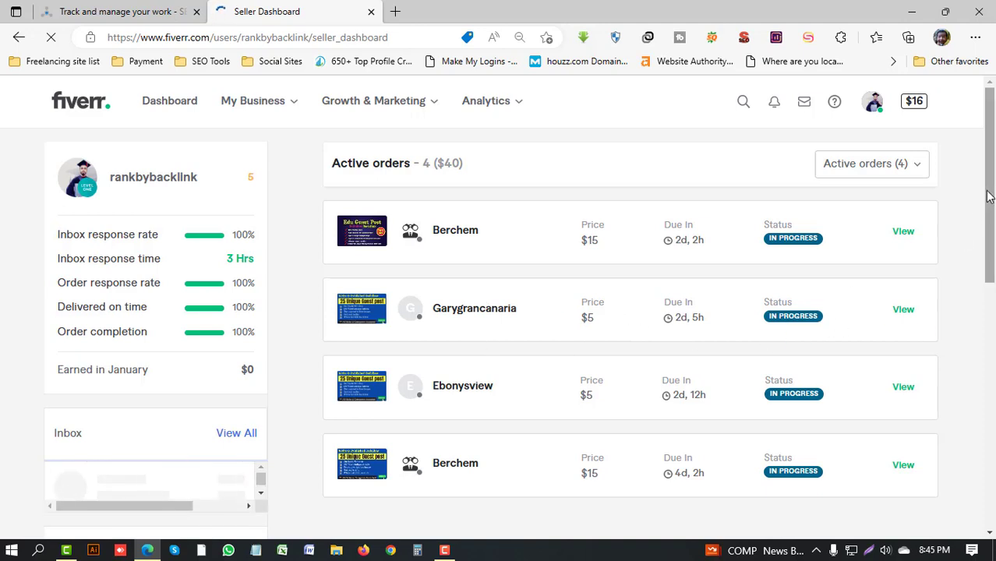
# Look over the active orders and open the unread inbox conversation requesting 100 DA90 PR 9 backlinks
pyautogui.scroll(-1, 987, 196)
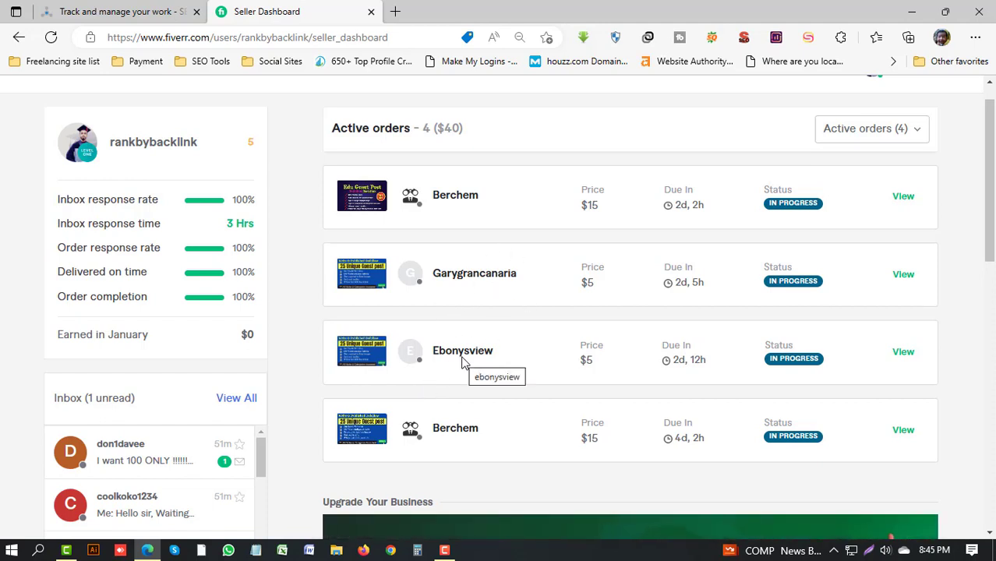
pyautogui.scroll(1, 417, 269)
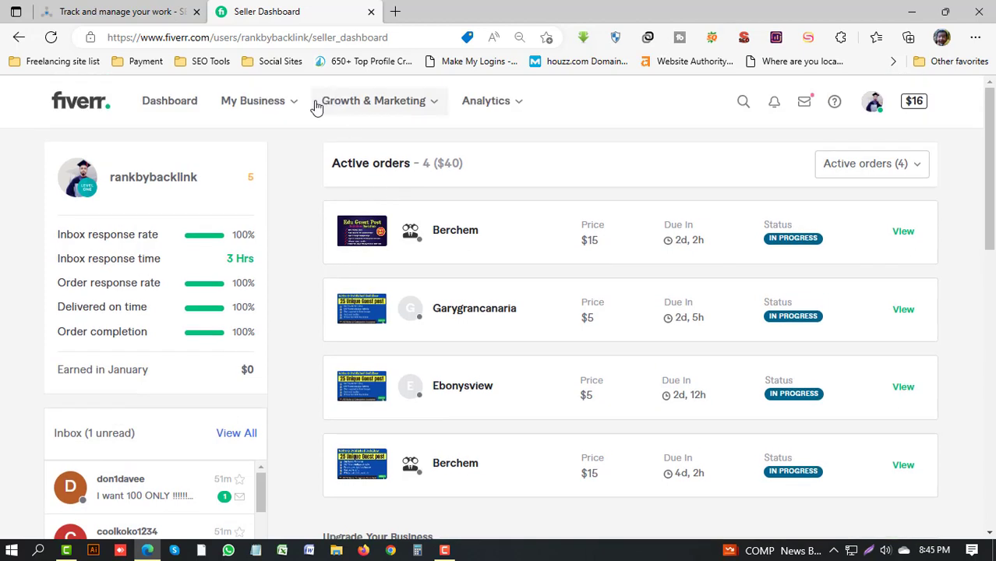
pyautogui.click(802, 105)
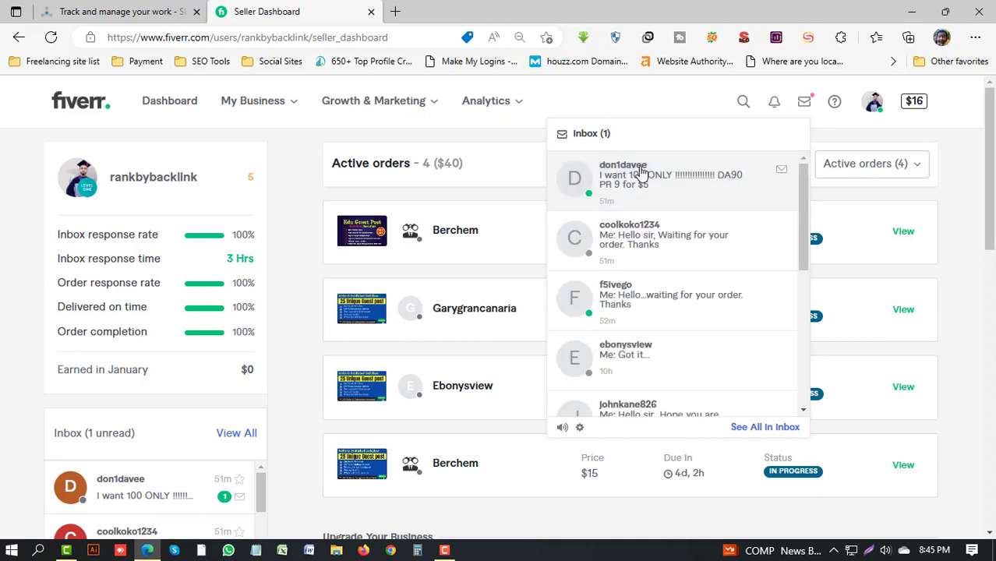
pyautogui.click(646, 173)
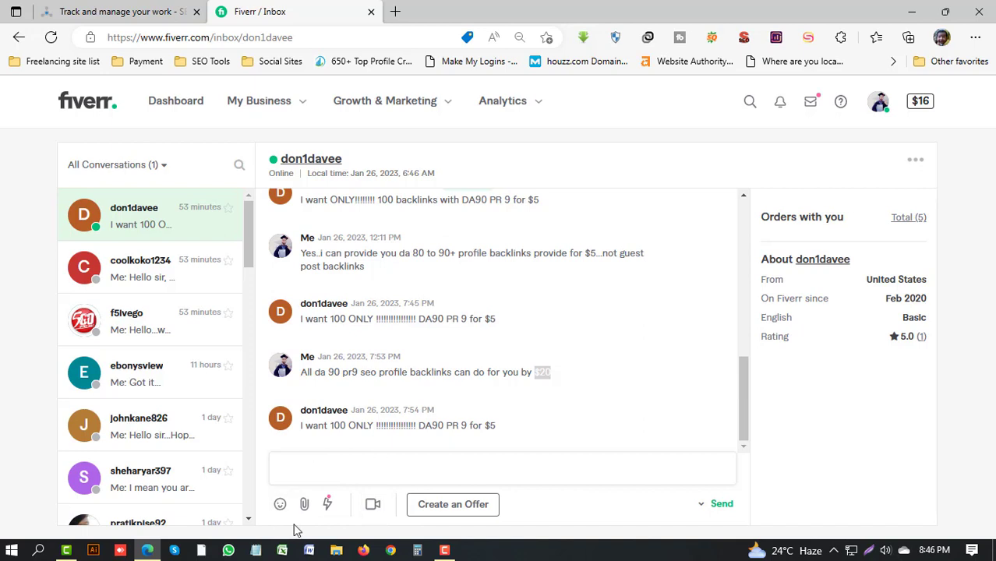
# Start a single-payment offer for the gig "I will do 350 pr9 USA SEO profile backlinks, link building service"
pyautogui.click(466, 512)
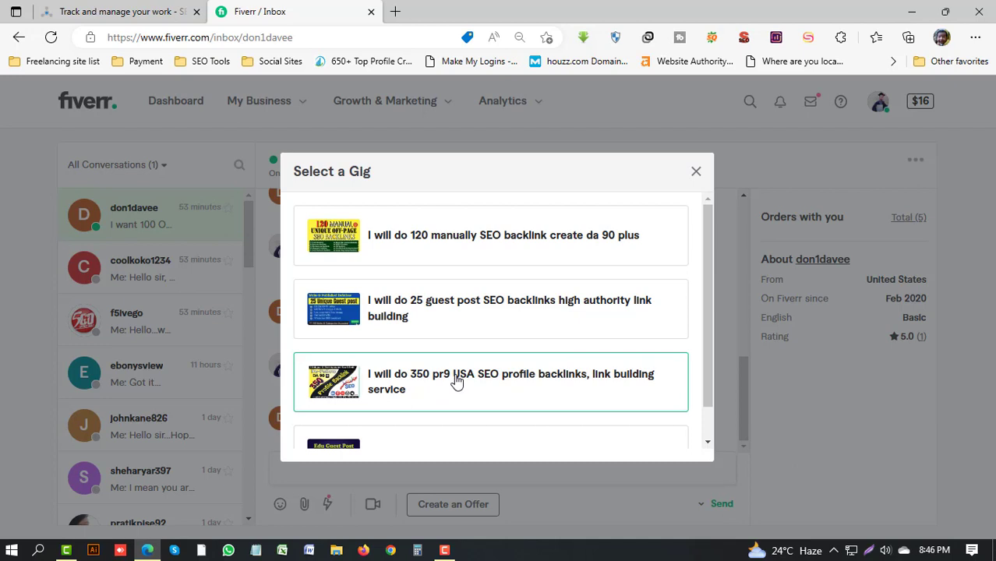
pyautogui.click(456, 381)
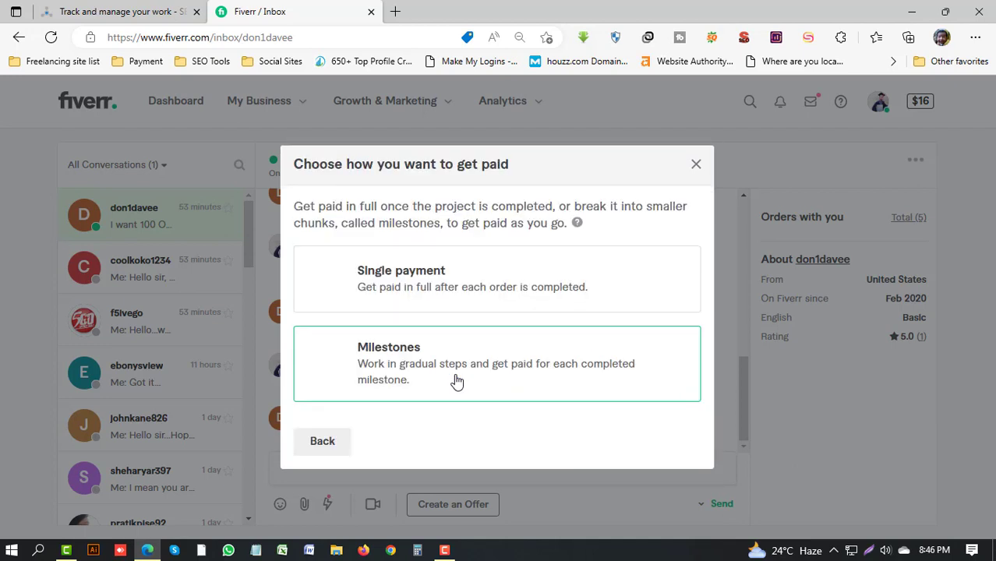
pyautogui.click(417, 286)
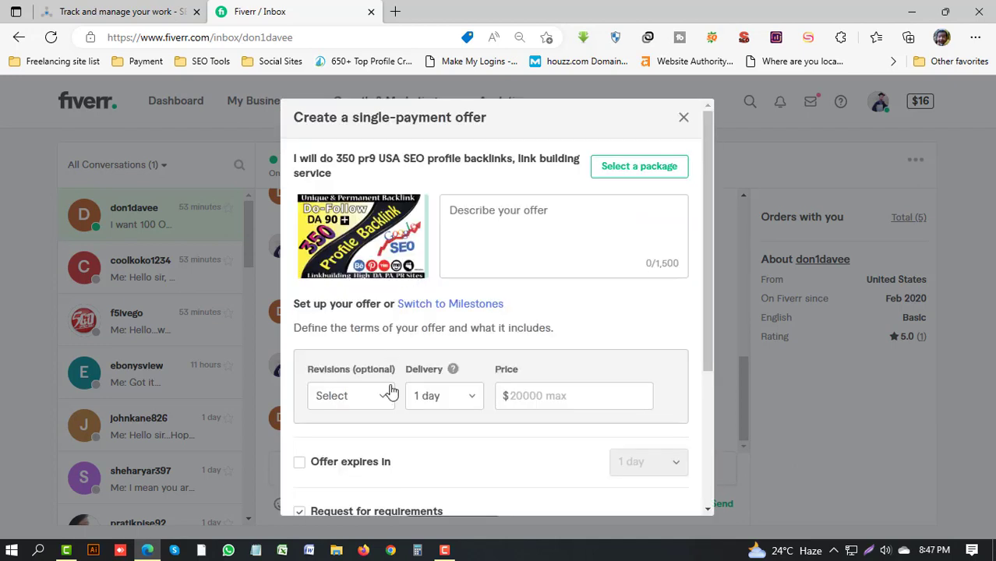
pyautogui.click(488, 216)
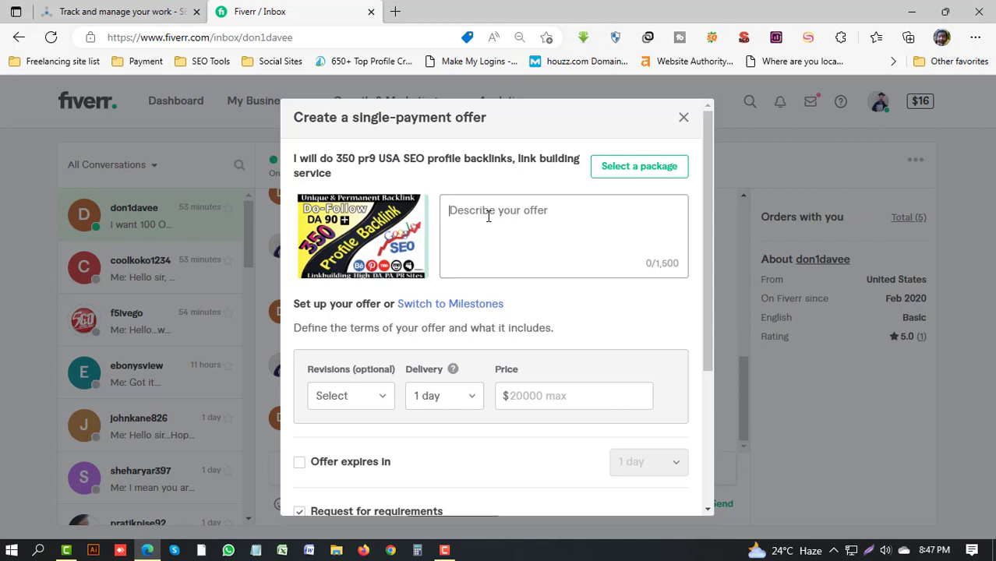
# Set the offer to 3 revisions and a $20 price, keeping delivery at 1 day
pyautogui.click(361, 399)
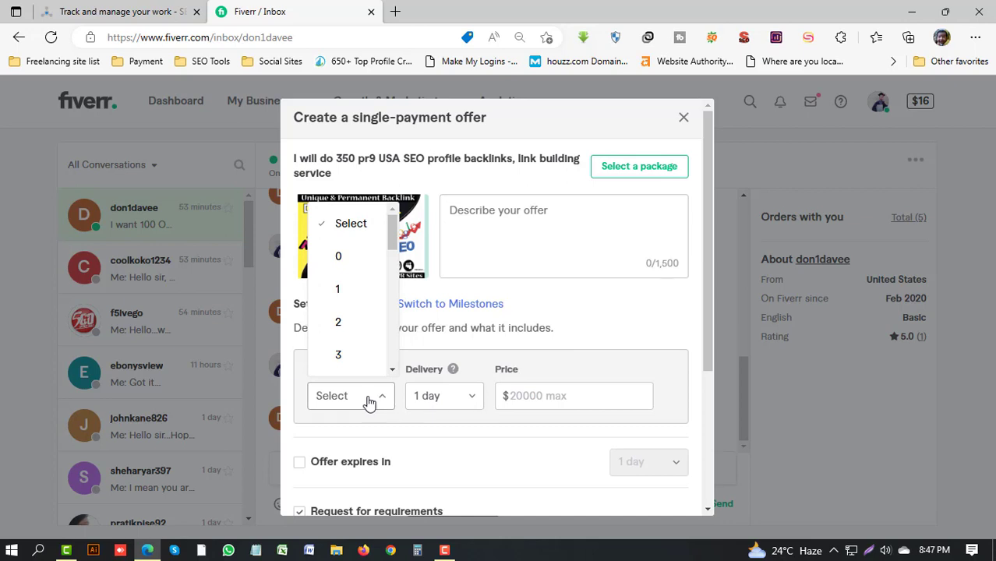
pyautogui.click(354, 353)
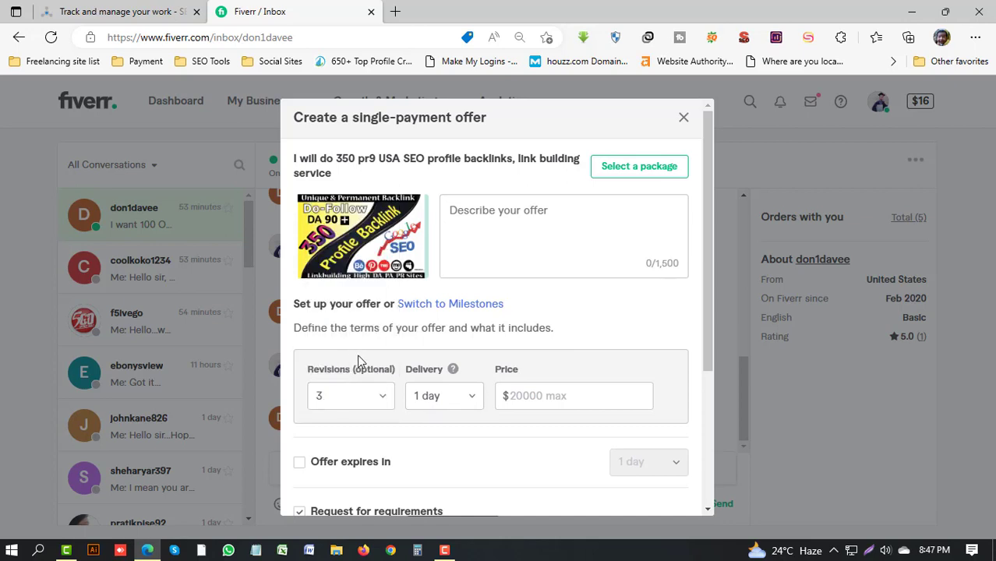
pyautogui.click(438, 399)
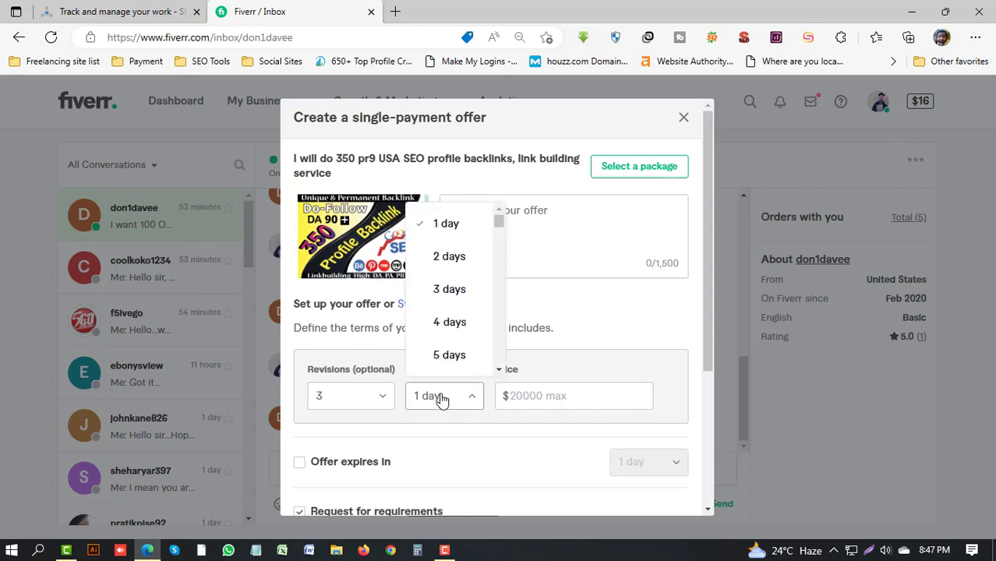
pyautogui.click(539, 398)
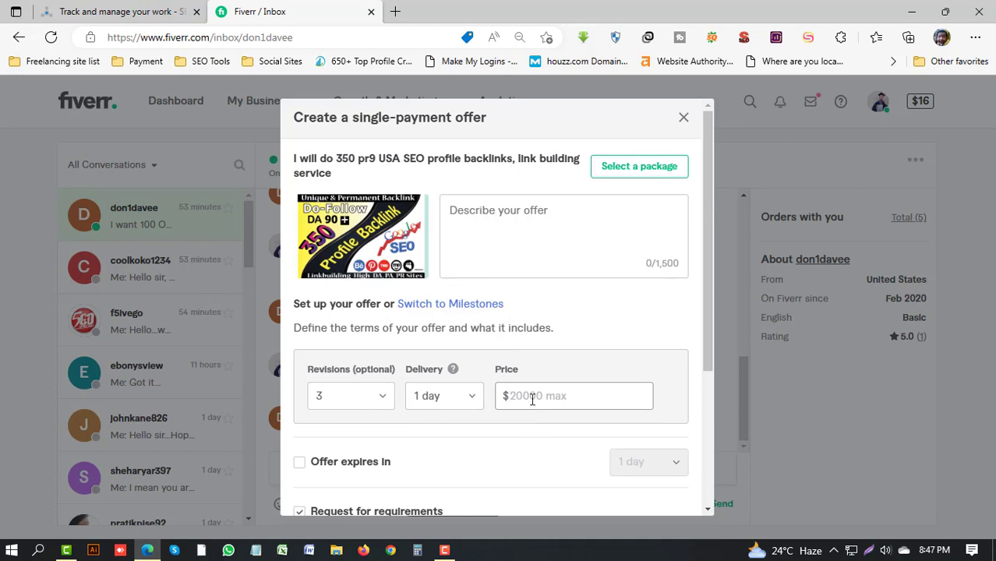
pyautogui.write('20')
# Try the offer expiry option, include Off-Page Strategy, and close the offer form without sending it
pyautogui.scroll(-3, 483, 399)
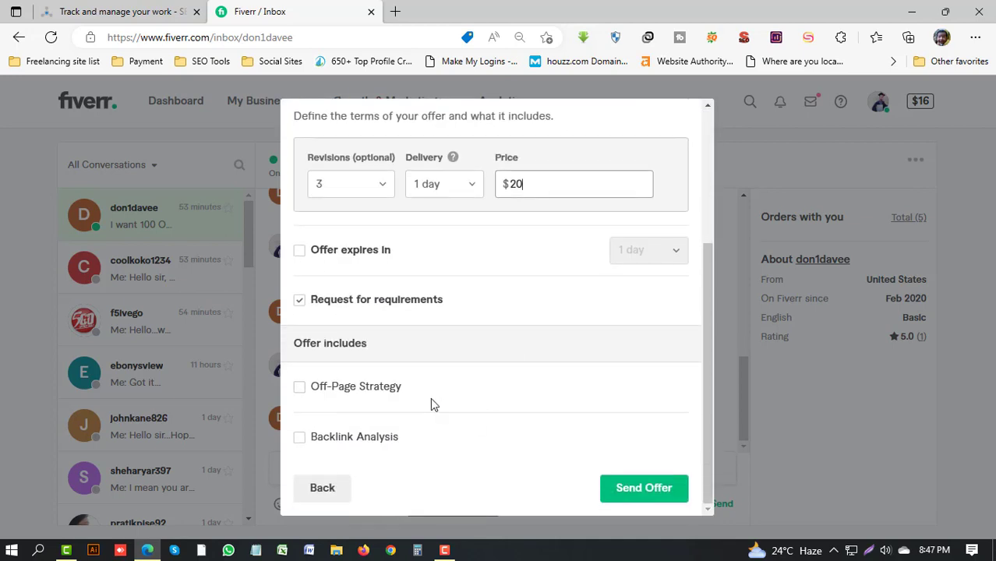
pyautogui.click(299, 250)
pyautogui.click(647, 251)
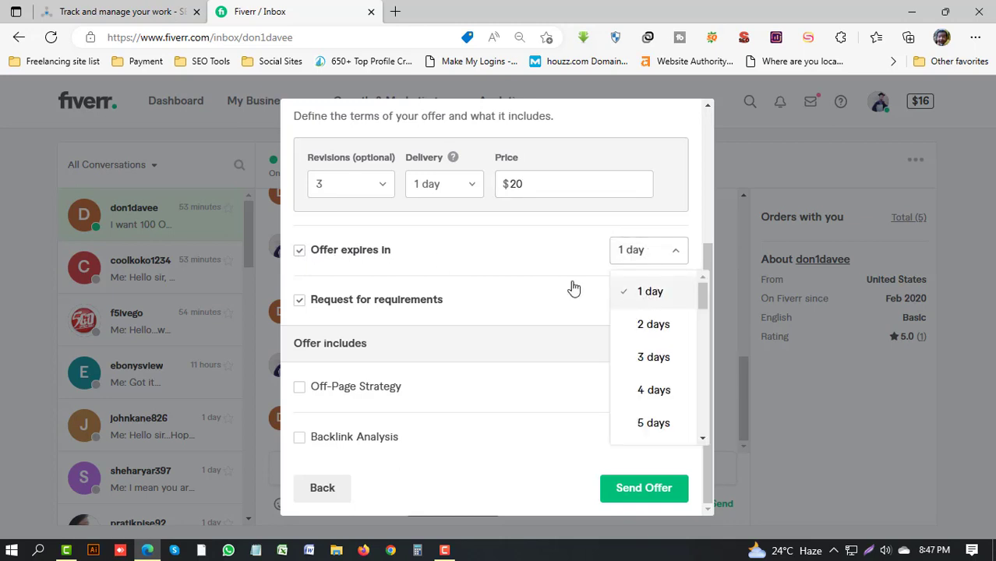
pyautogui.click(299, 251)
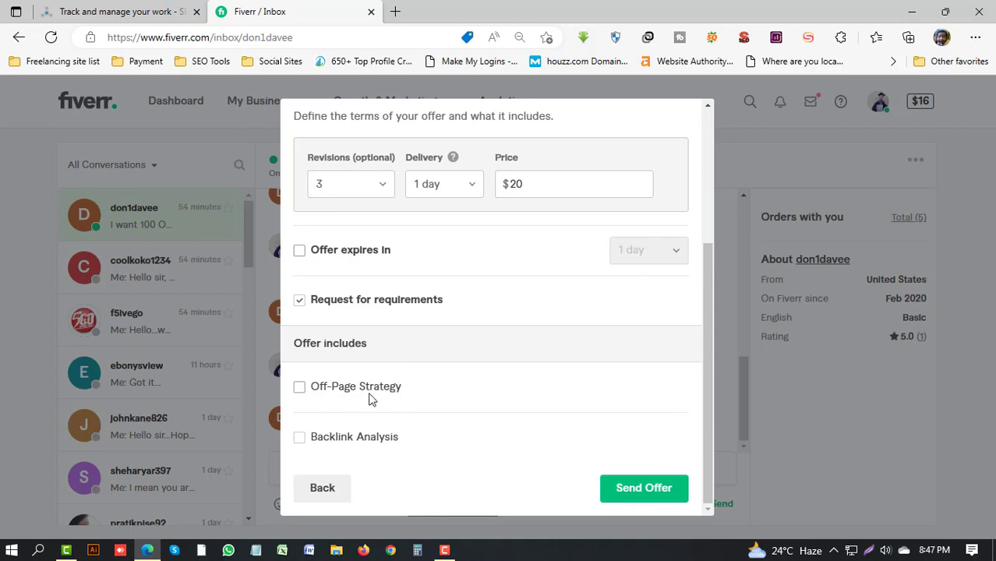
pyautogui.click(300, 302)
pyautogui.click(298, 388)
pyautogui.scroll(1, 656, 427)
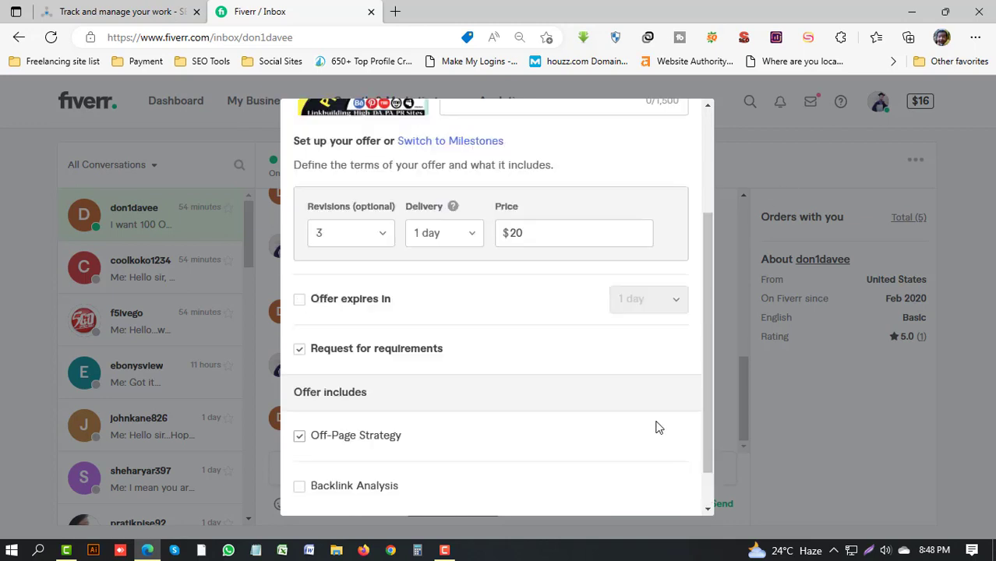
pyautogui.scroll(3, 656, 427)
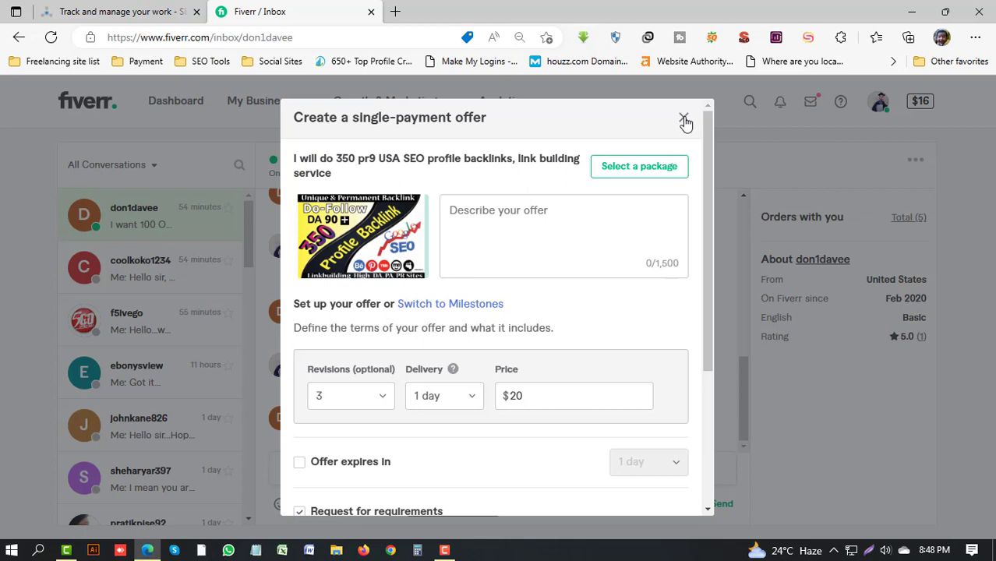
pyautogui.click(683, 119)
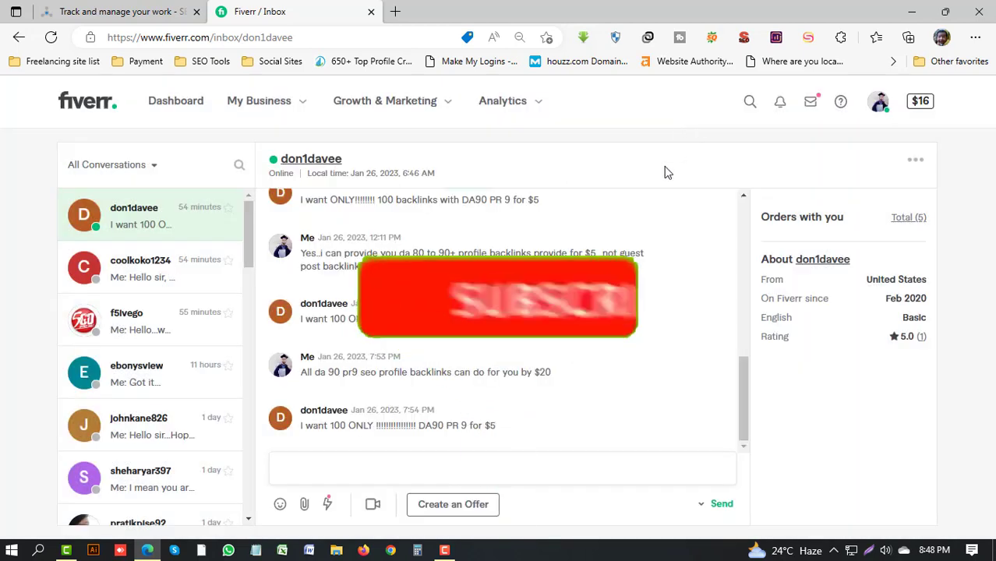